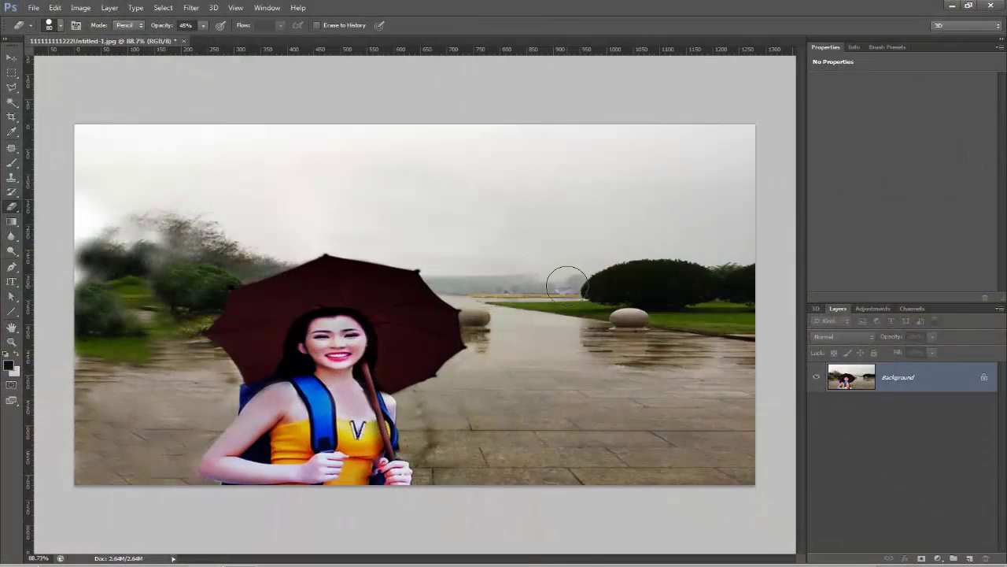
Duplicate the rainy-street photo's Background into a new Layer 1.
scroll(567, 281, "up", 2)
scroll(566, 281, "down", 1)
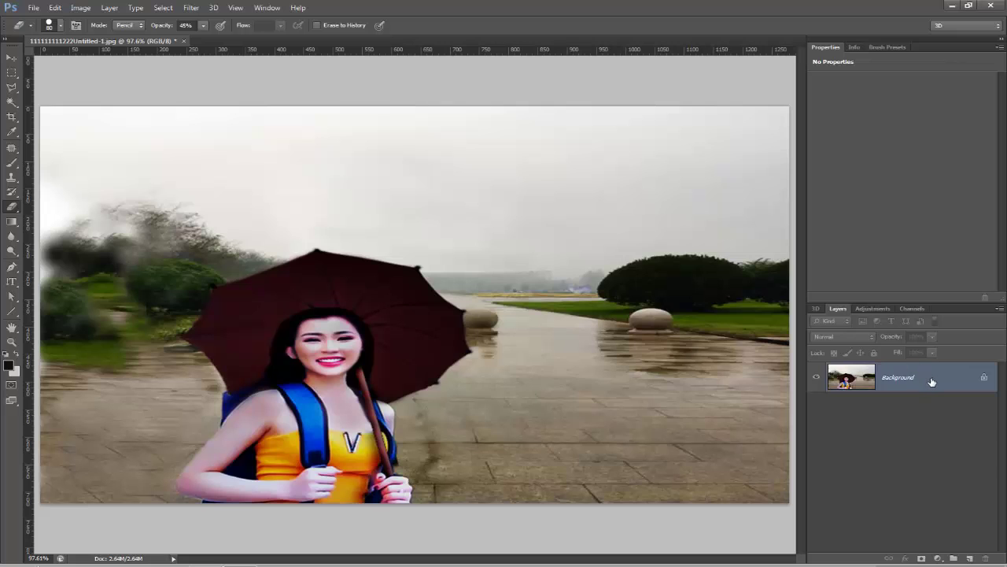
key("ctrl+j")
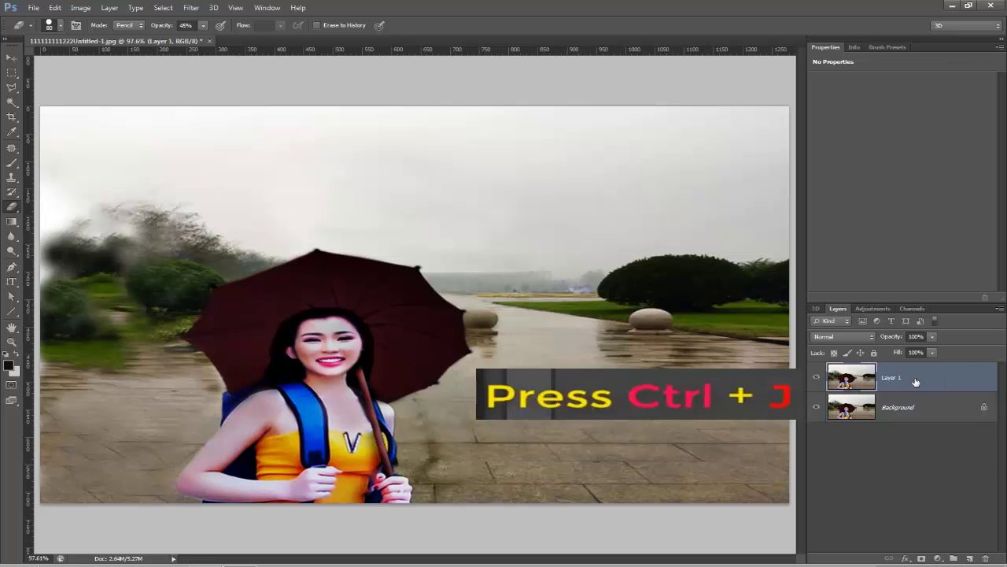
Add a Gradient Fill layer at about -90° so the sky is dark at the top.
left_click(940, 558)
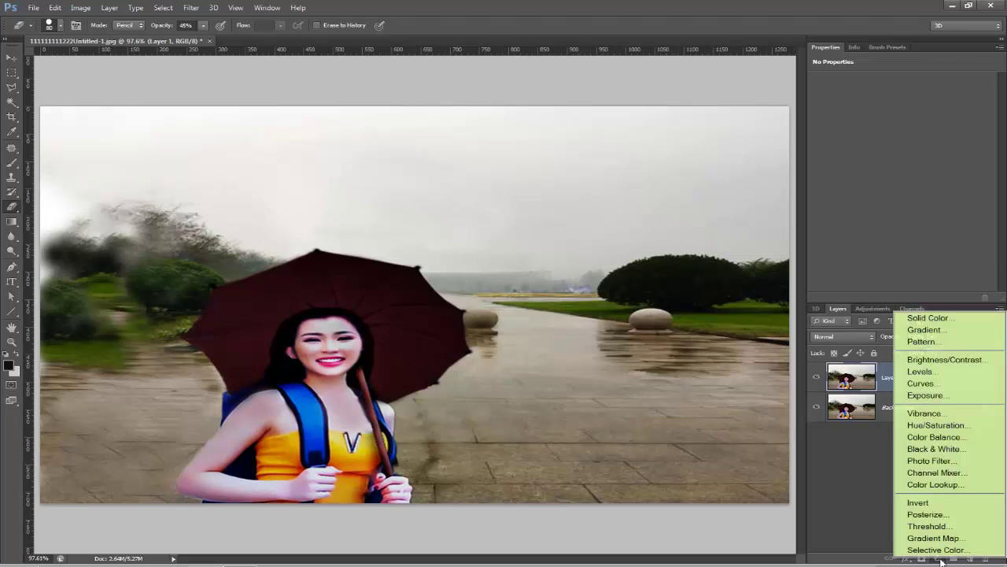
left_click(934, 329)
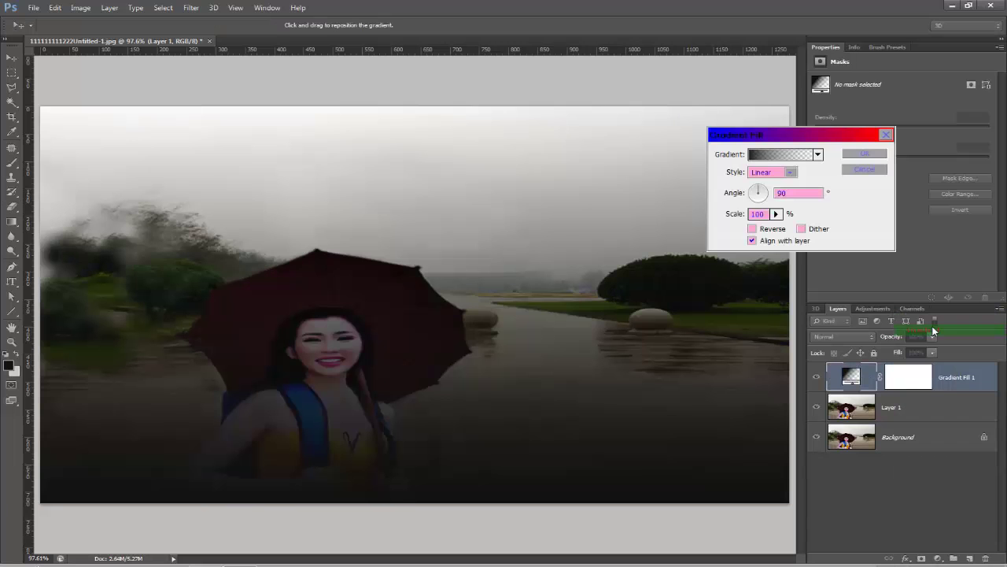
left_click(759, 201)
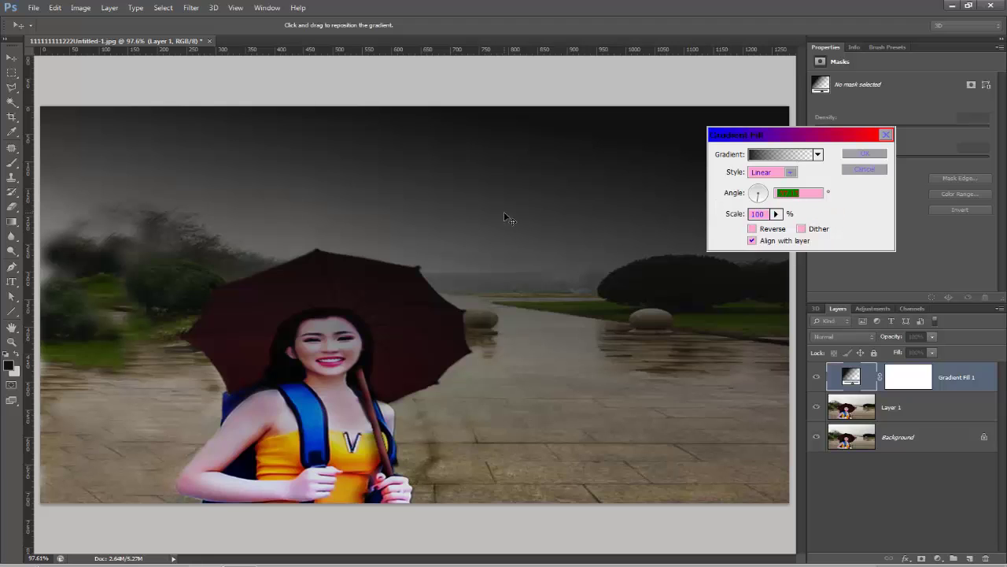
left_click(864, 155)
key("e")
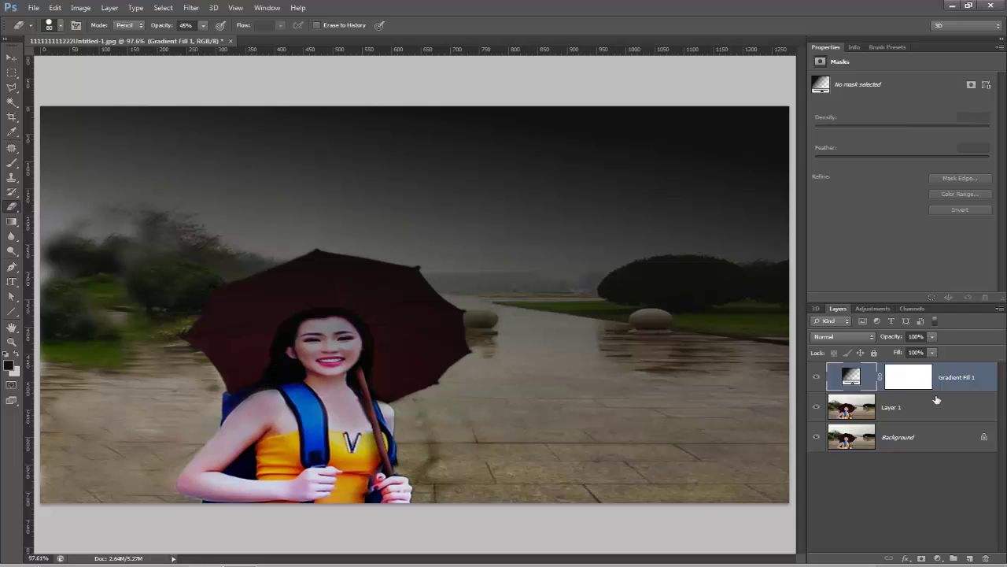
Erase and draw gradients on the Gradient Fill 1 mask, keeping the face and pavement bright.
left_click(905, 381)
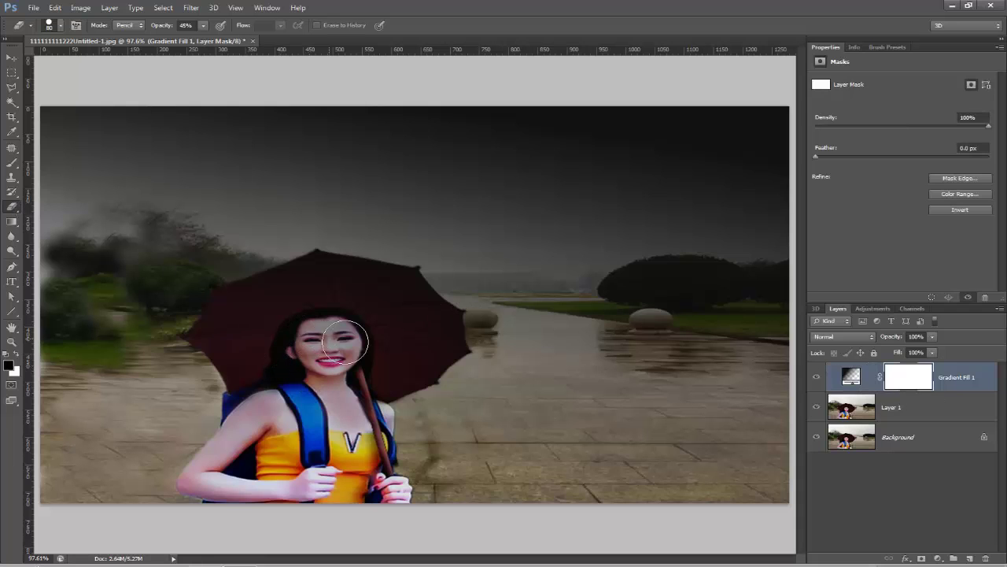
mouse_move(334, 340)
left_mouse_down()
mouse_move(293, 339)
mouse_move(288, 353)
mouse_move(338, 363)
mouse_move(380, 390)
mouse_move(356, 352)
left_mouse_up()
left_click(12, 221)
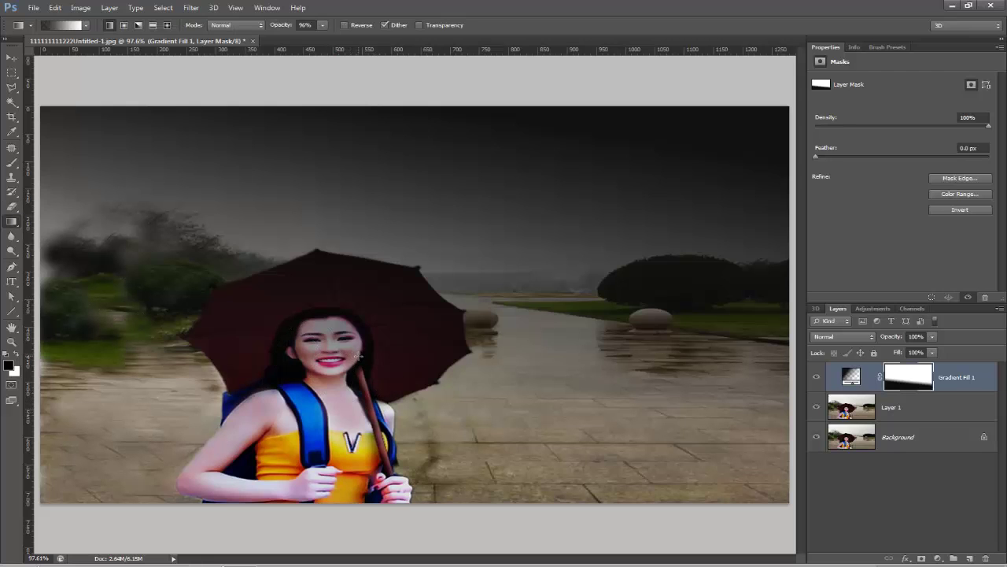
left_click_drag(285, 407, 329, 362)
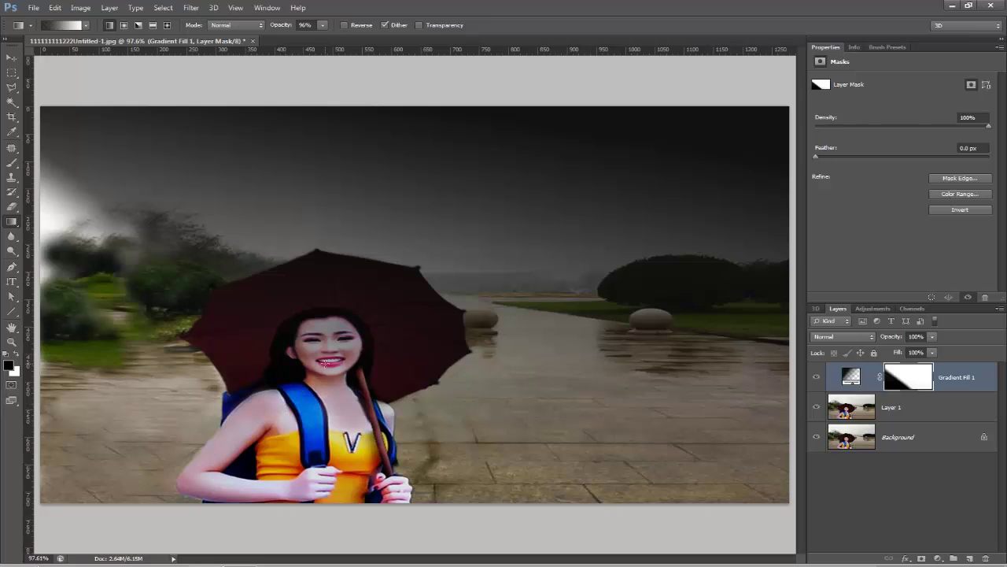
left_click_drag(321, 402, 328, 358)
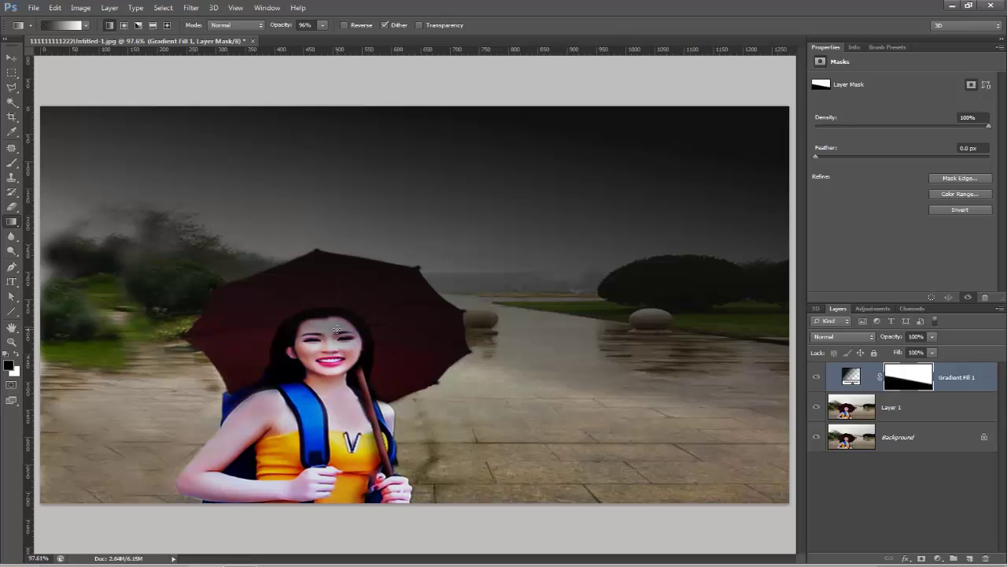
left_click_drag(324, 383, 335, 362)
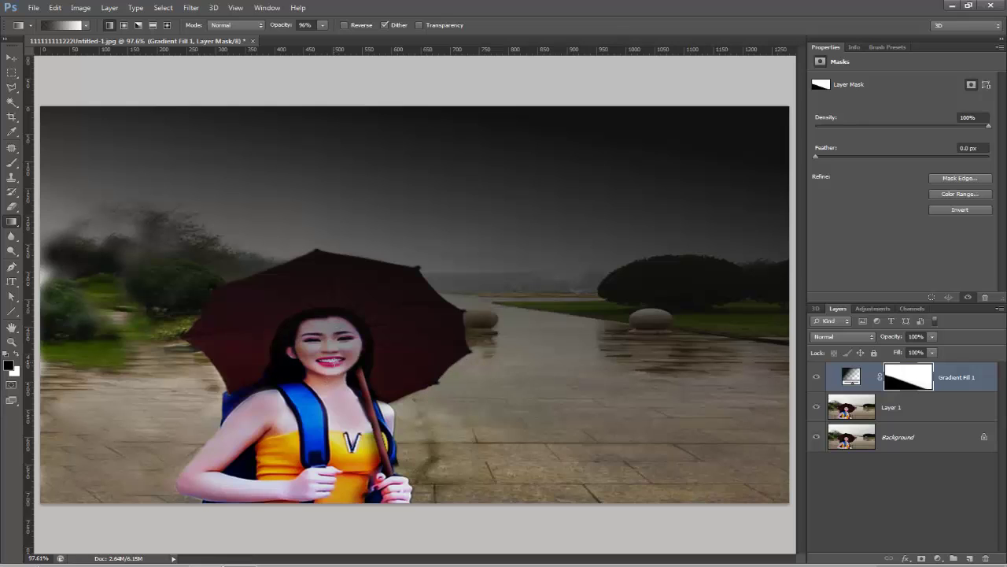
left_click_drag(338, 324, 338, 323)
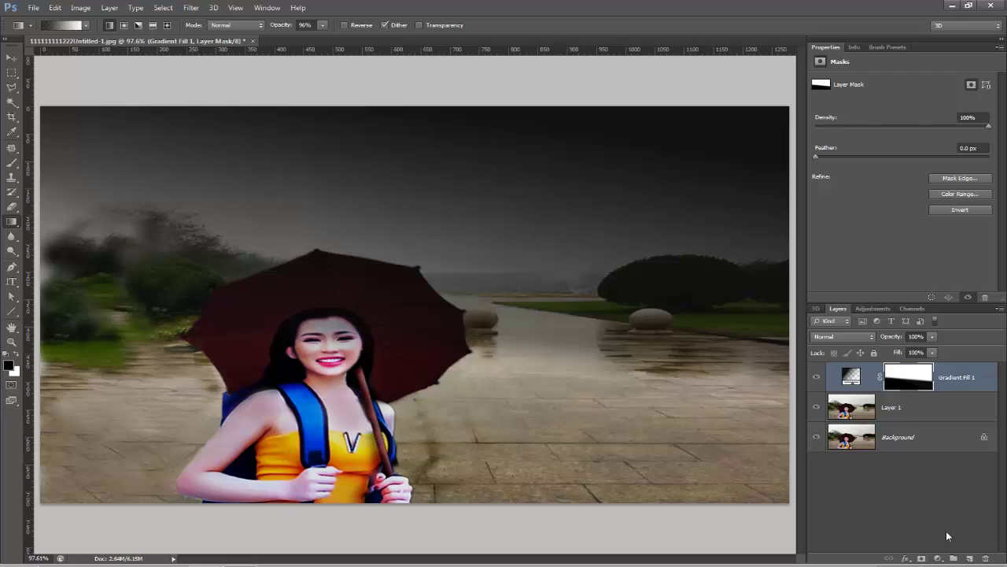
Add a new empty Layer 2 and rename it 'clouding'.
left_click(970, 558)
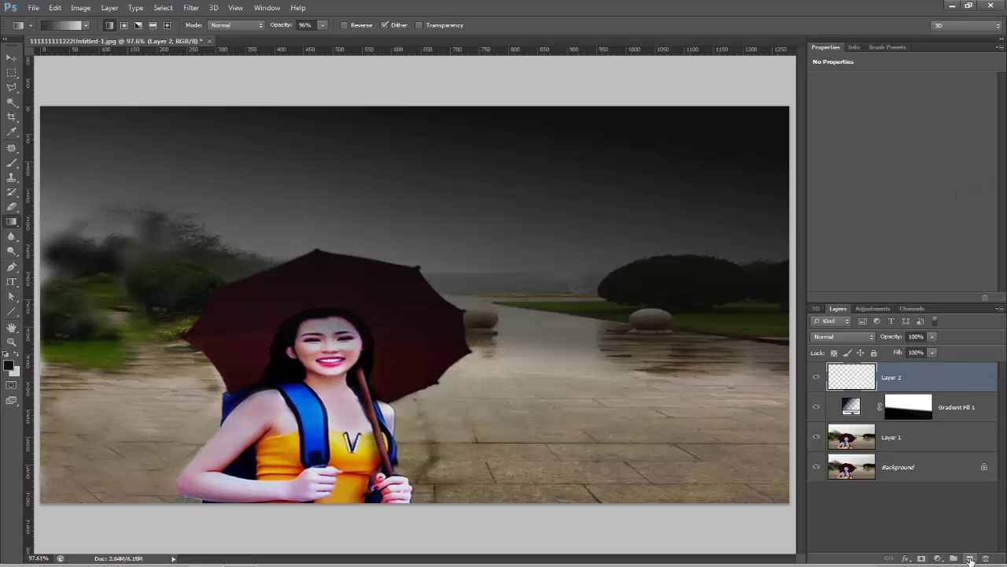
double_click(892, 378)
type("clouding")
key("Return")
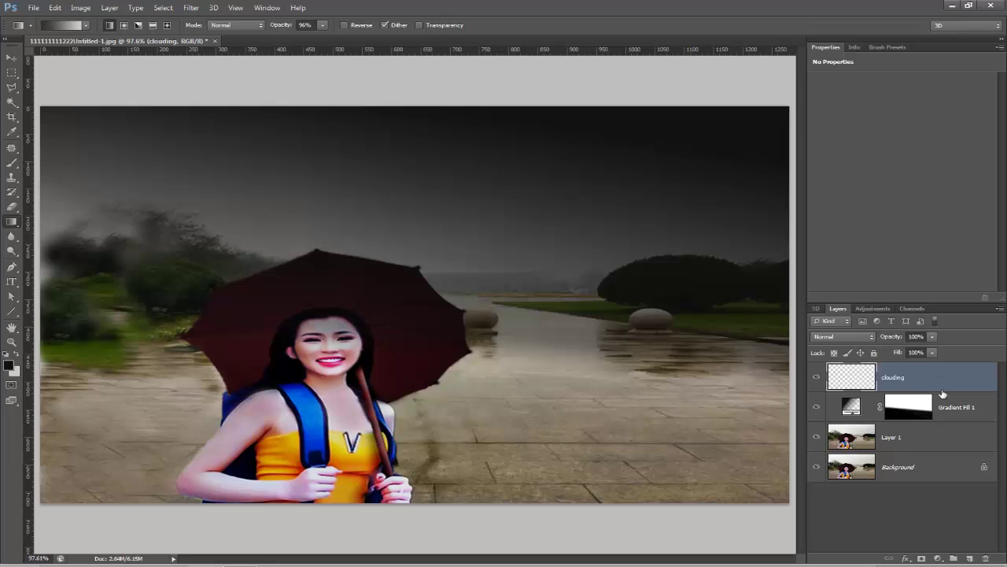
left_click(11, 163)
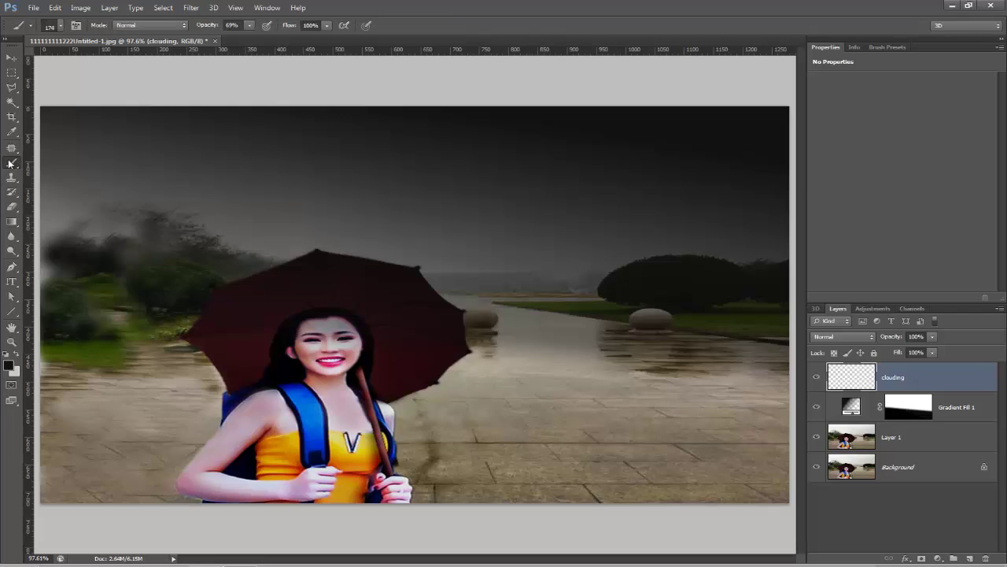
Choose the 1016 cloud-shaped brush tip from the brush presets.
left_click(52, 28)
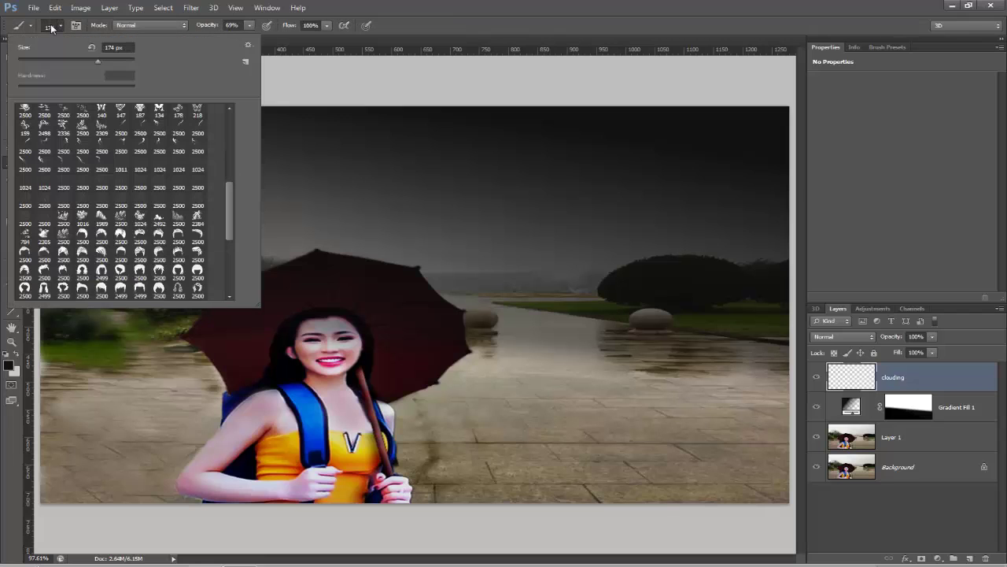
left_click_drag(232, 209, 233, 215)
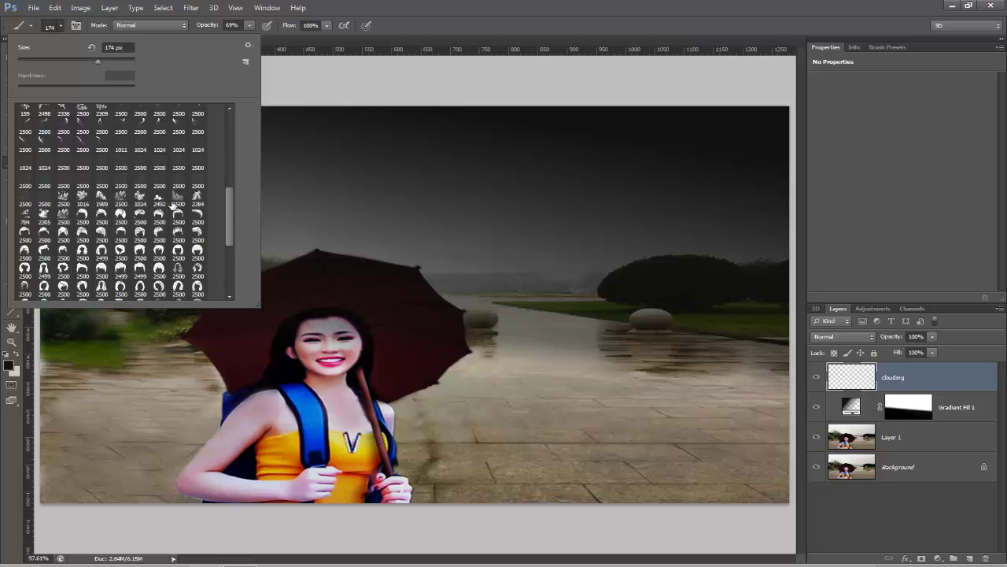
left_click(82, 196)
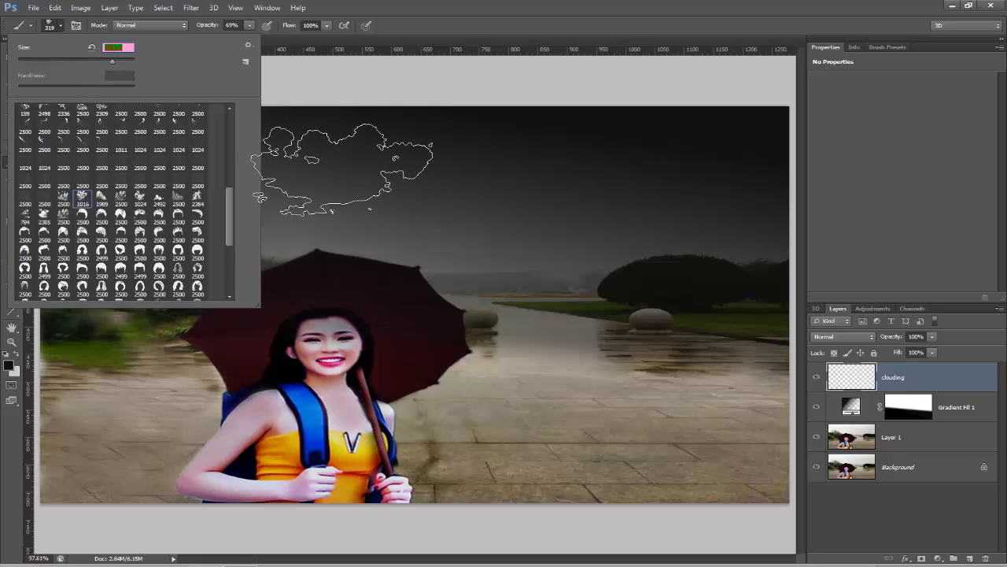
left_click(47, 26)
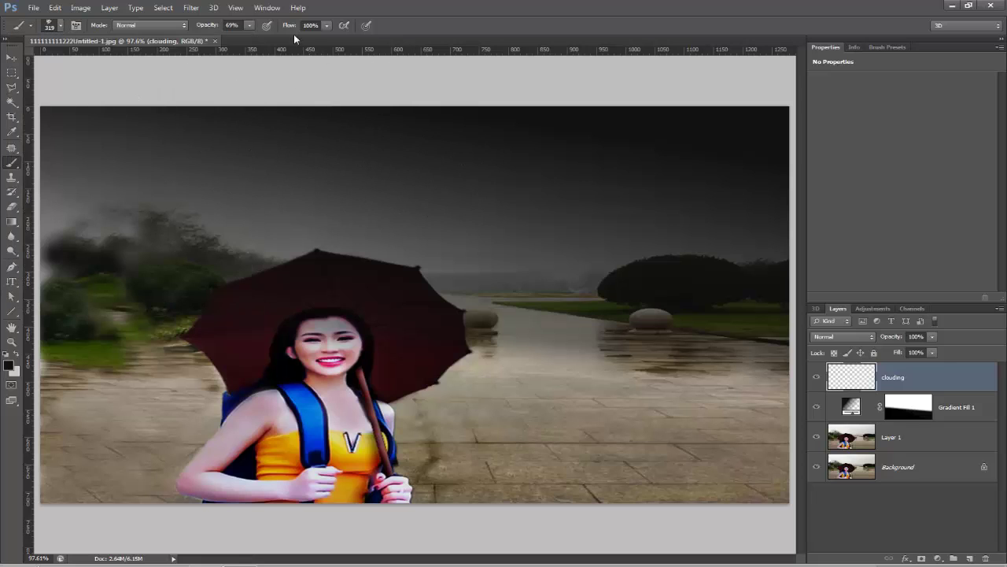
Stamp dark clouds in the central and upper-left sky at 75% opacity, brush enlarged to 500.
left_click(249, 26)
left_click_drag(255, 39, 252, 37)
left_click(394, 170)
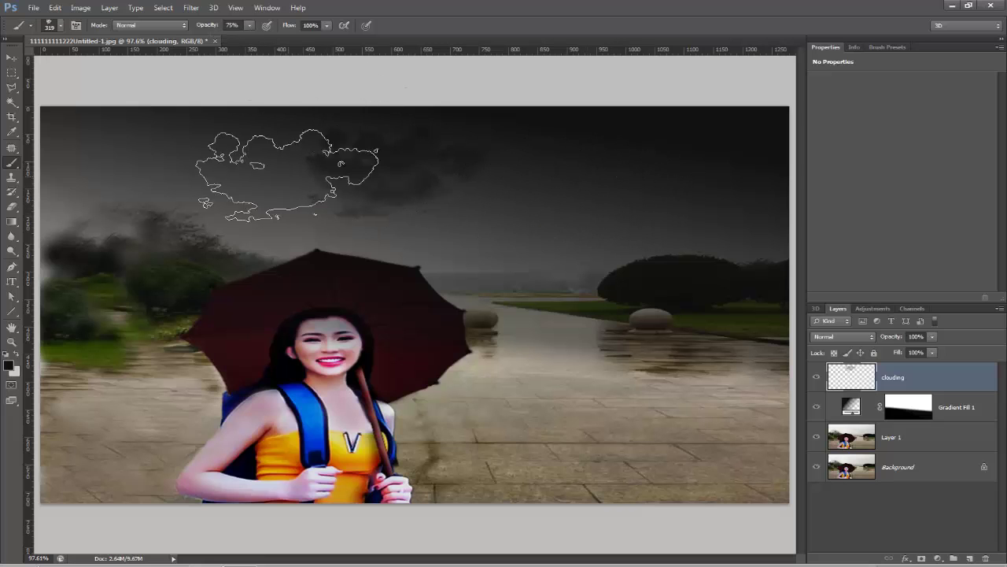
left_click(123, 148)
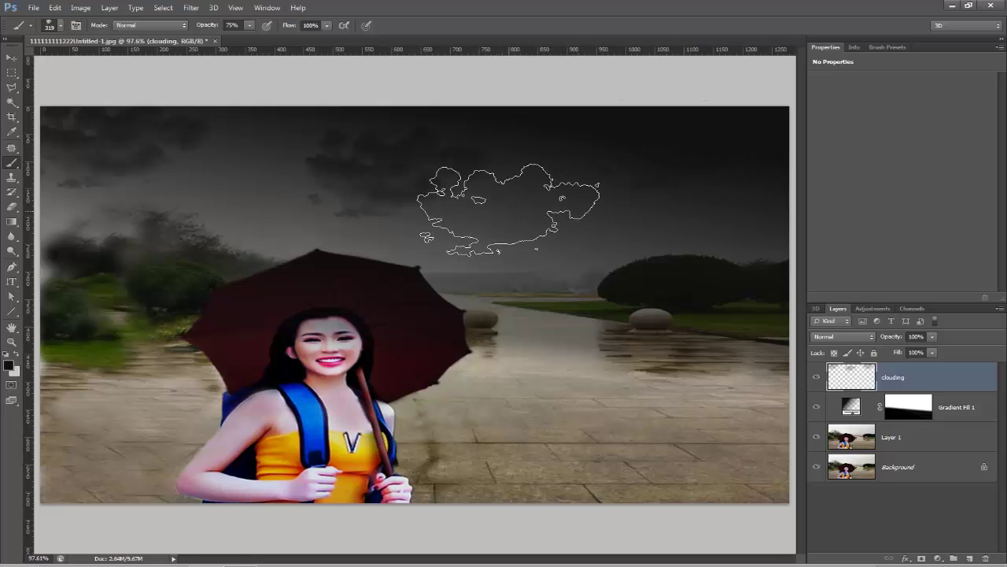
key("bracketright")
key("bracketright")
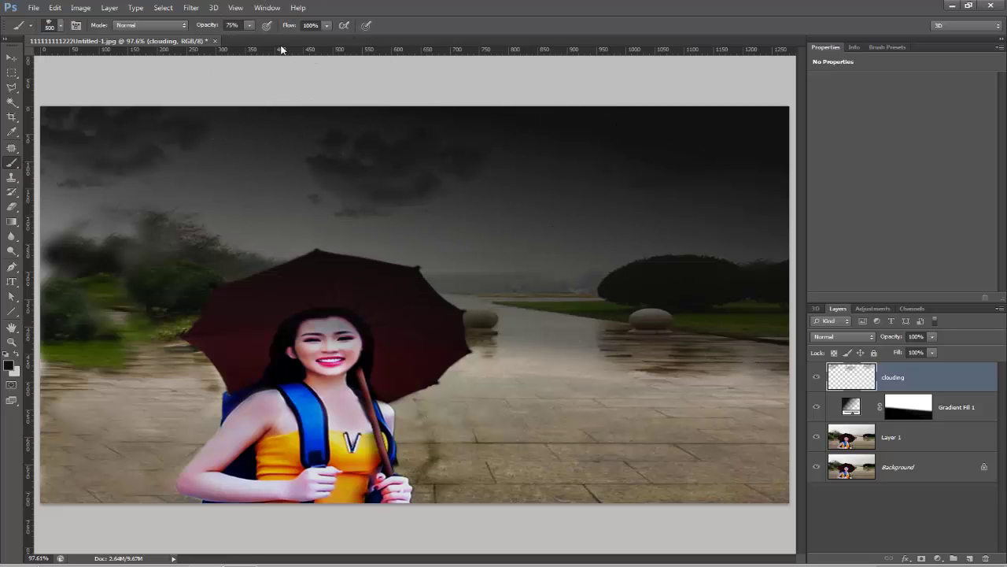
Tilt the cloud brush to -45° in Brush Settings and paint dark clouds across the top of the sky.
left_click(268, 8)
left_click(271, 103)
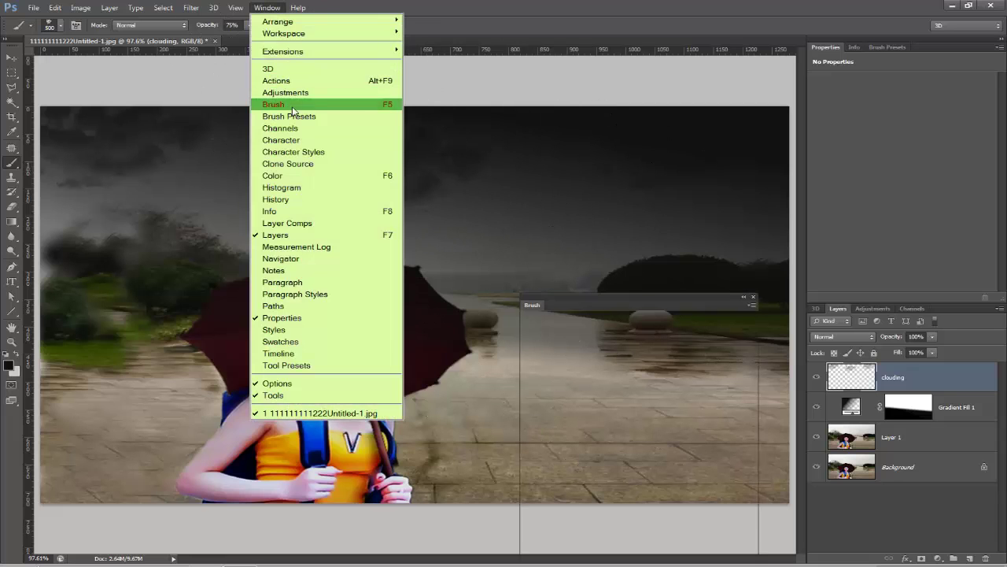
left_click_drag(704, 301, 713, 256)
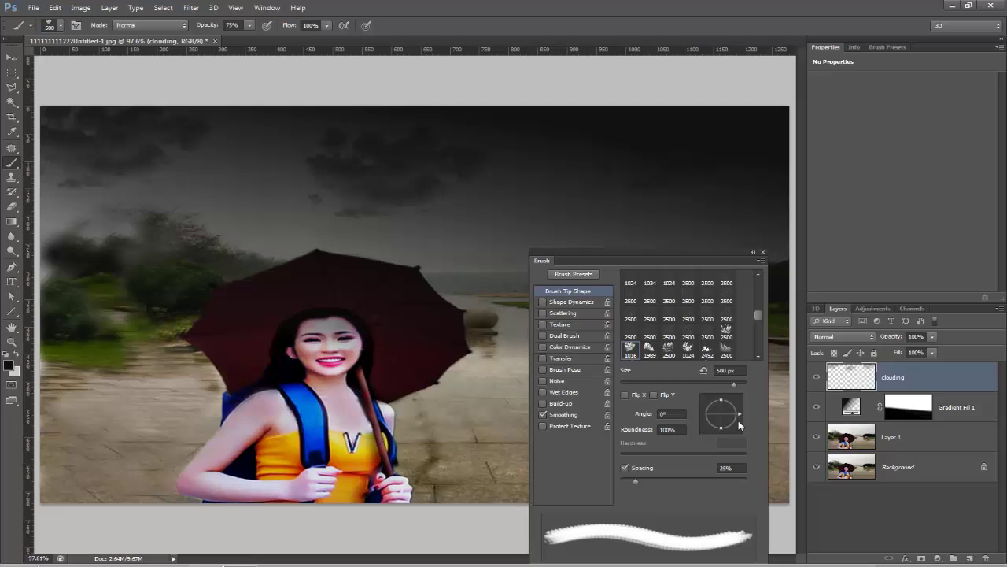
left_click_drag(732, 410, 722, 394)
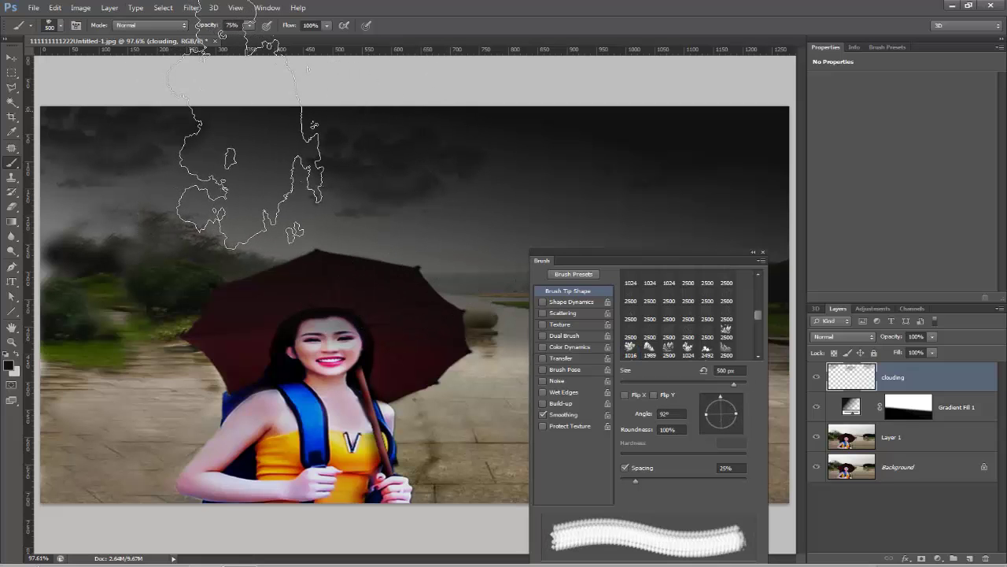
left_click_drag(244, 126, 500, 118)
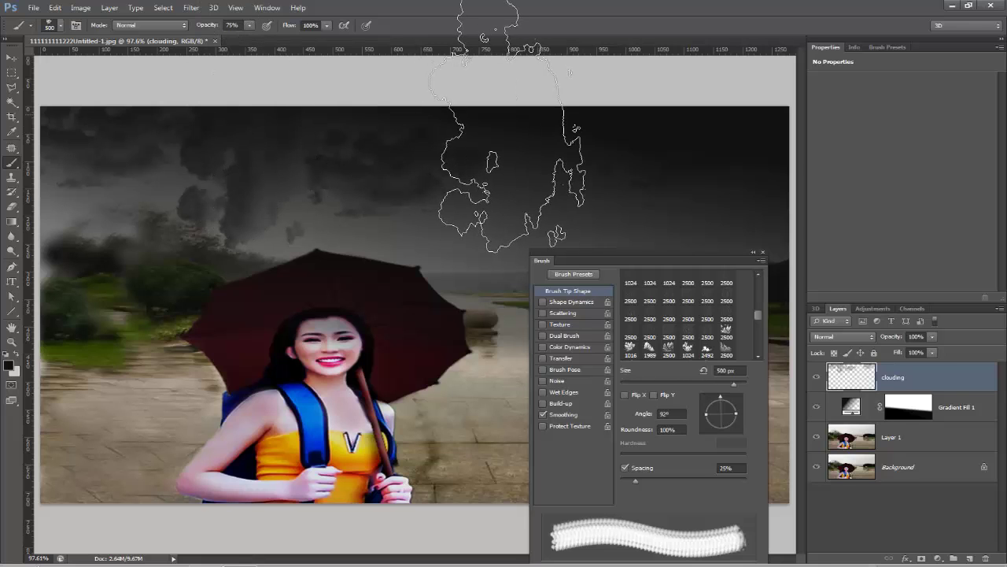
left_click(734, 427)
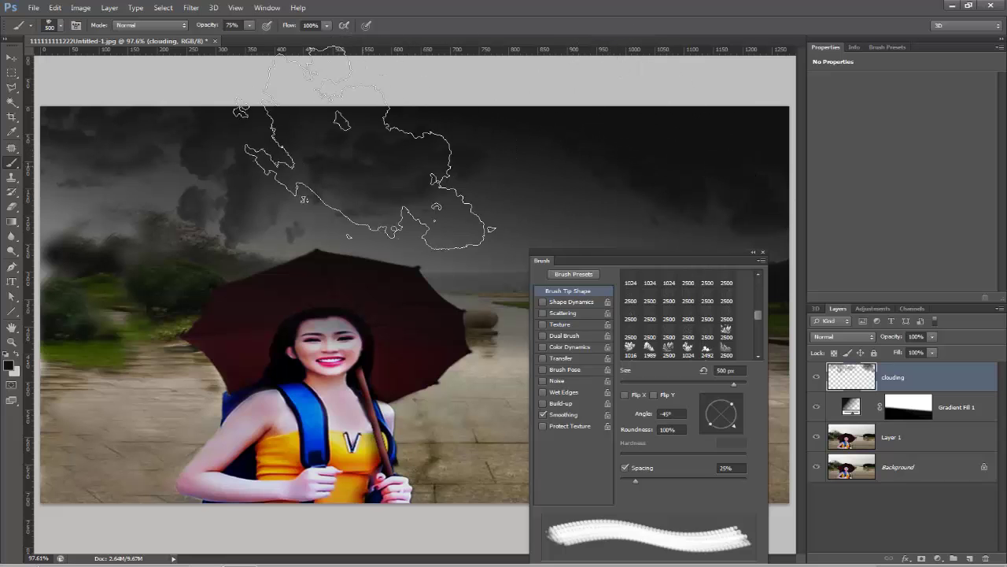
left_click_drag(663, 253, 660, 359)
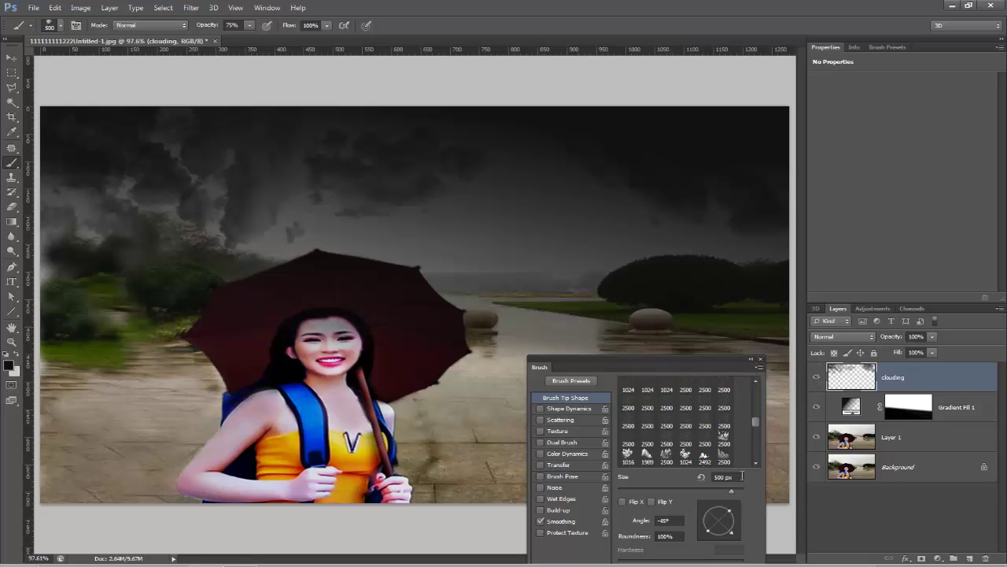
left_click(48, 25)
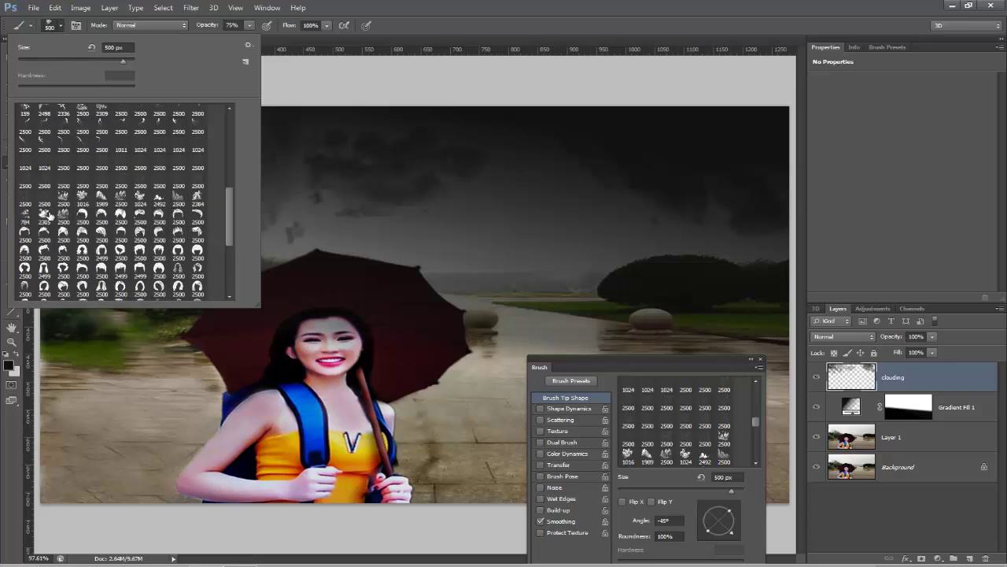
Paint clouds over the sky with the 2492 cloud brush at 401–600 px, varying its angle.
left_click(158, 198)
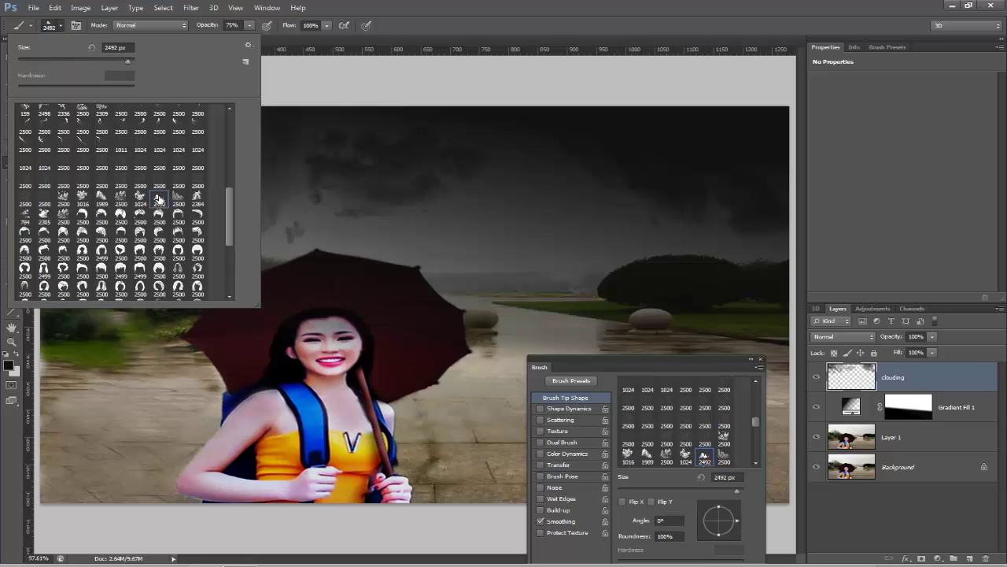
left_click(111, 58)
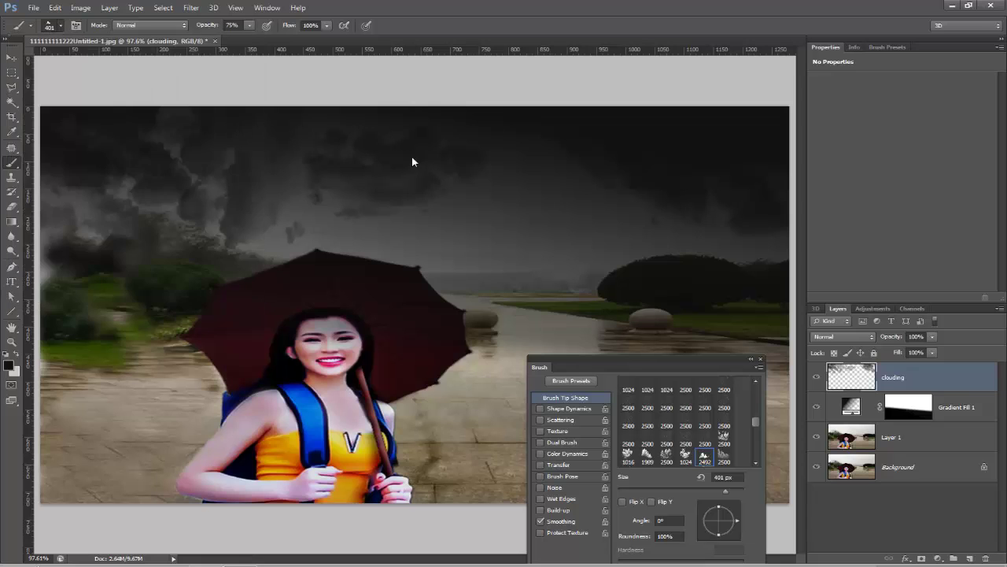
left_click(60, 26)
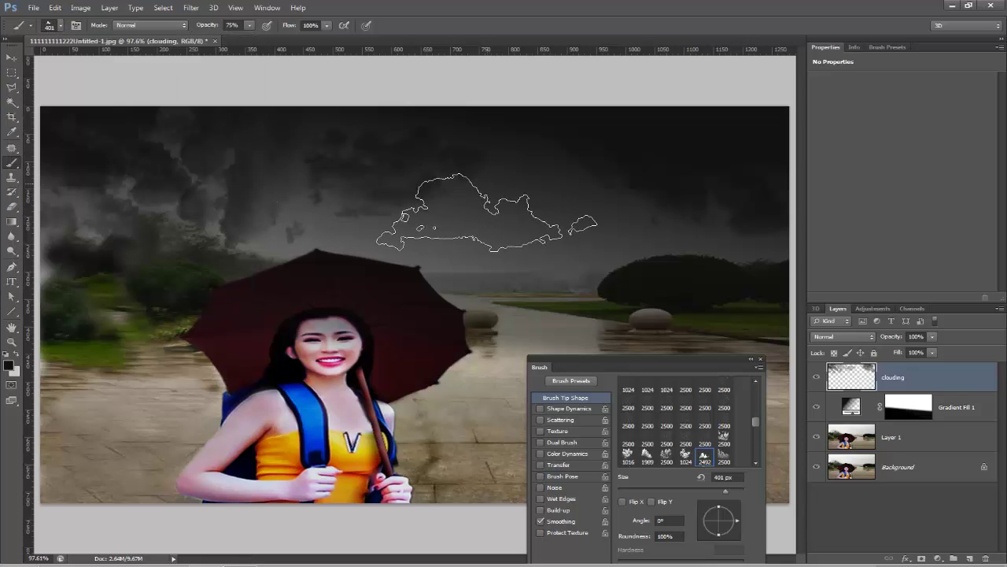
key("bracketright")
key("bracketright")
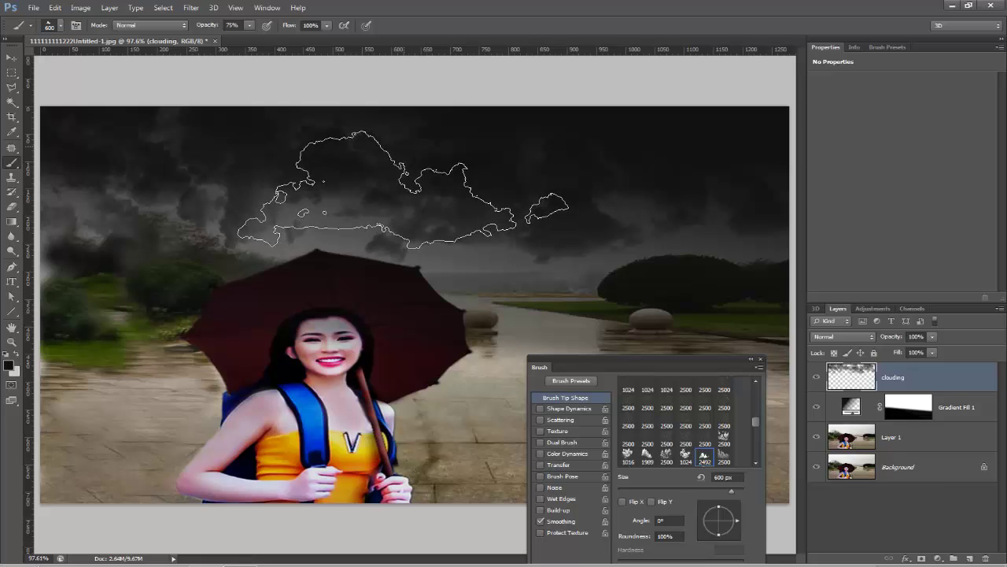
left_click_drag(725, 513, 725, 507)
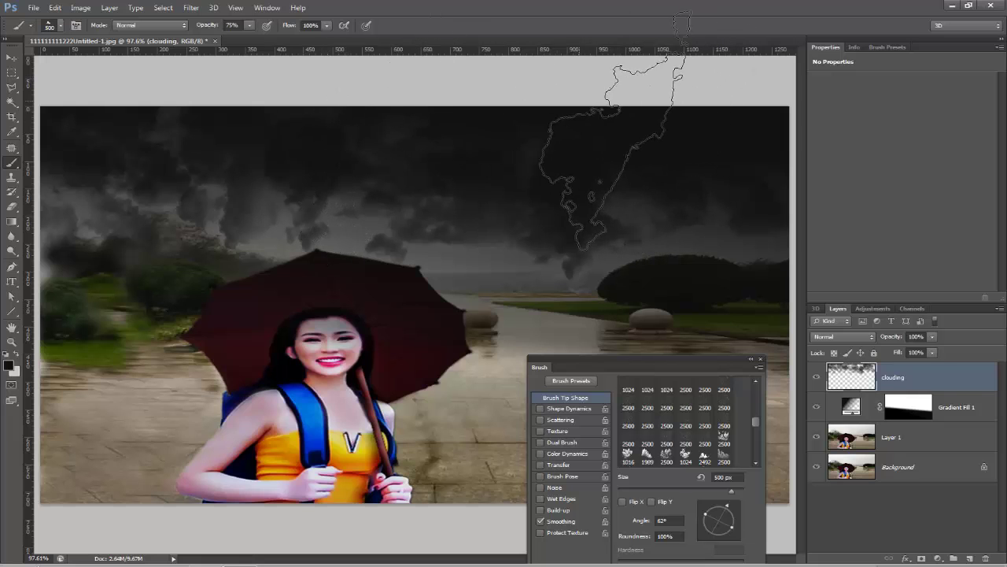
left_click_drag(737, 528, 737, 520)
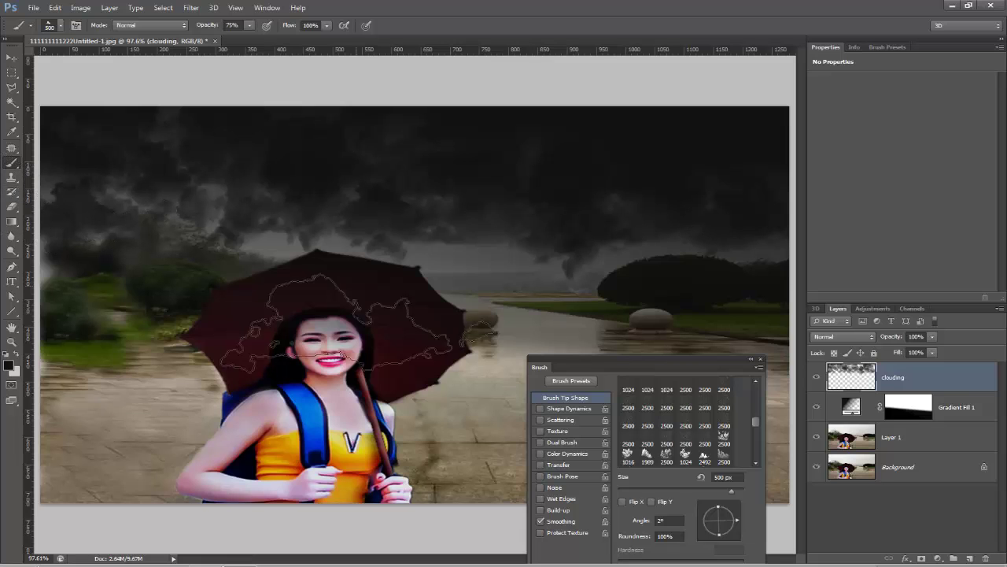
left_click(760, 361)
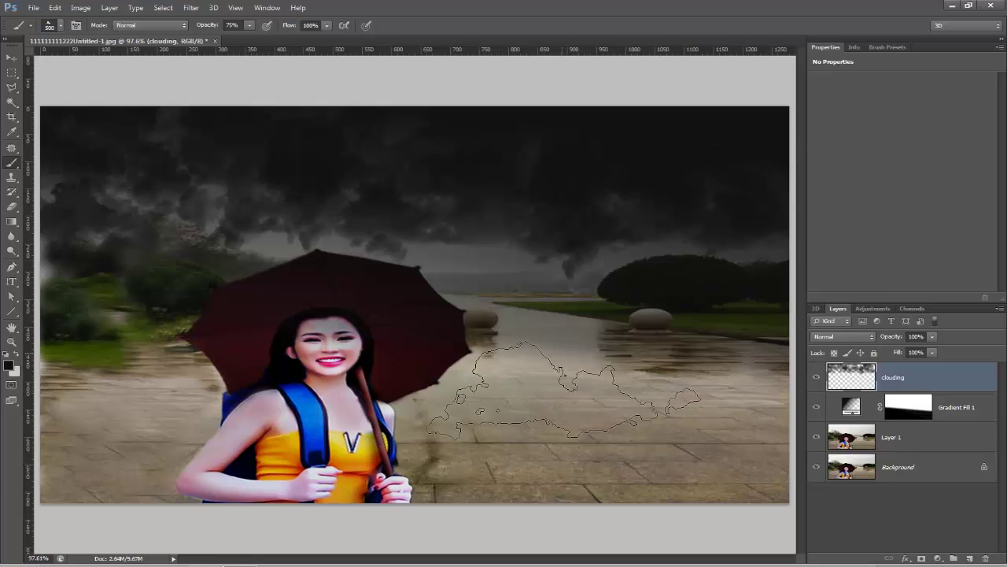
Add a new layer above clouding and rename it 'lightning'.
left_click(970, 558)
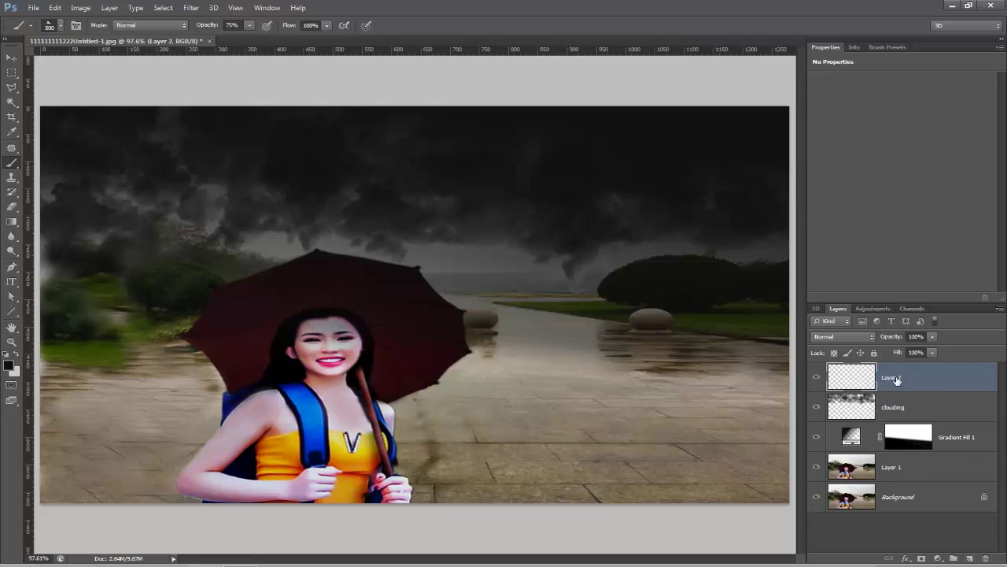
double_click(896, 380)
key("BackSpace")
type("lightning")
key("Return")
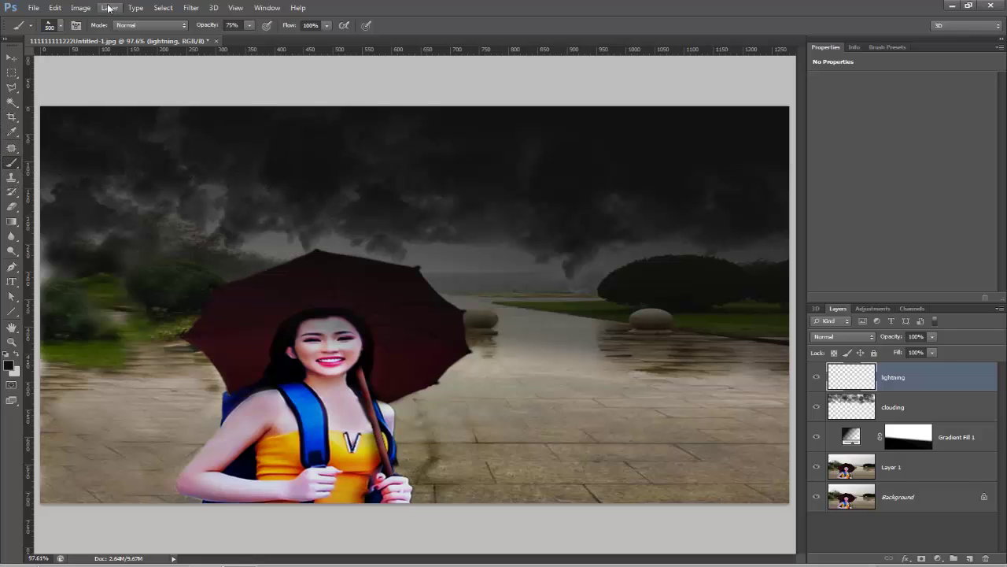
left_click(47, 27)
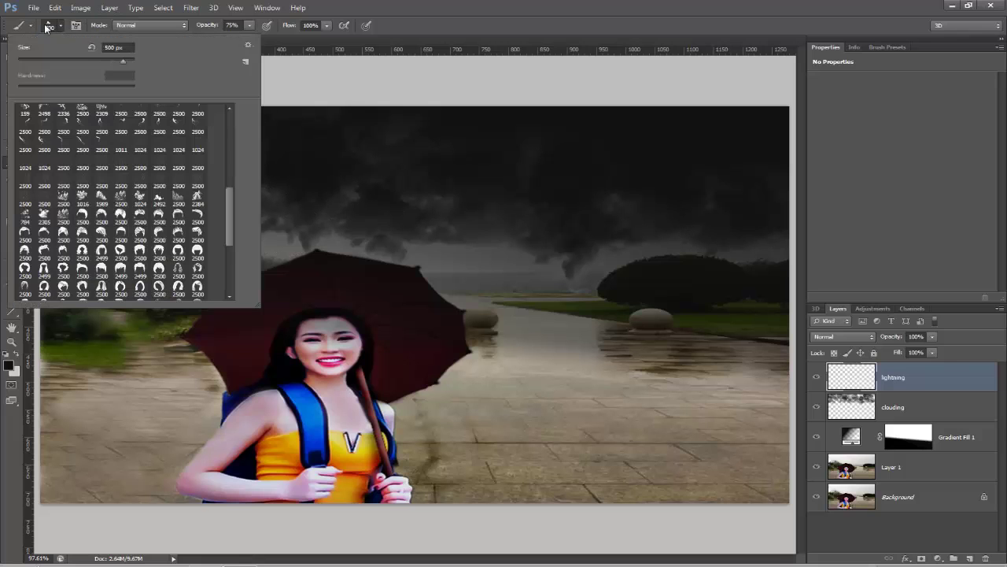
Stamp a white lightning bolt twice into the upper-left sky with a 500 px lightning brush.
left_click(197, 129)
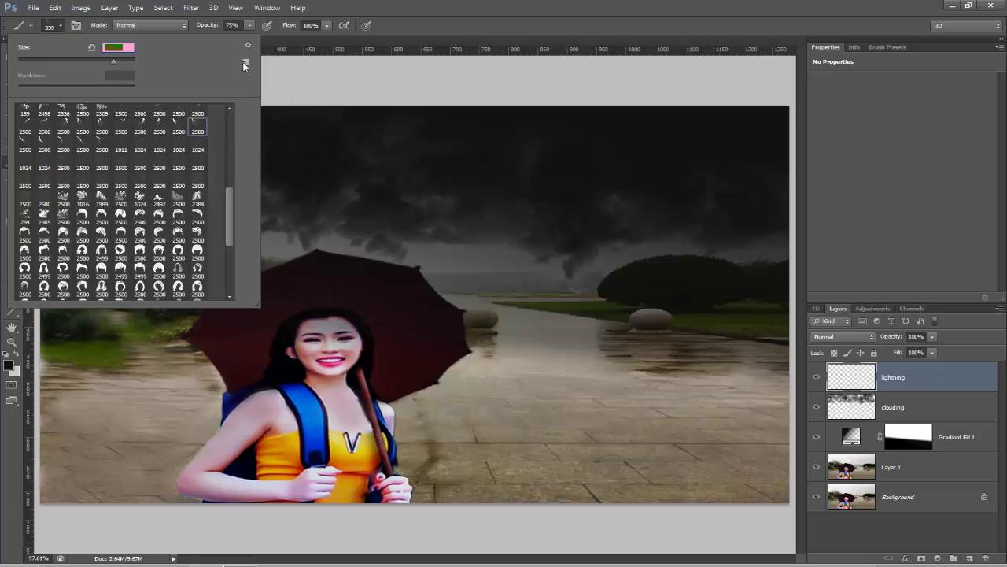
left_click(60, 27)
right_click(151, 174)
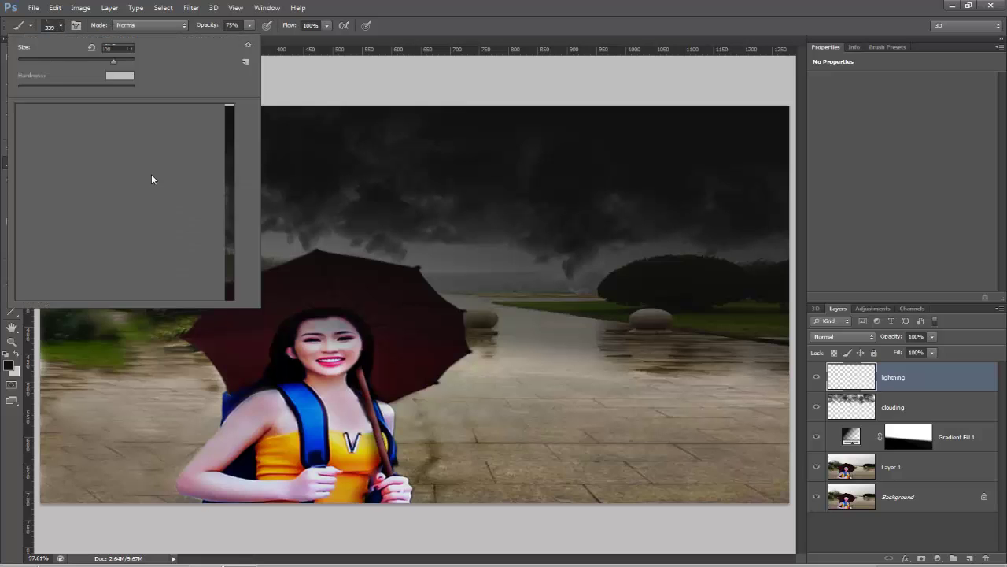
left_click(47, 32)
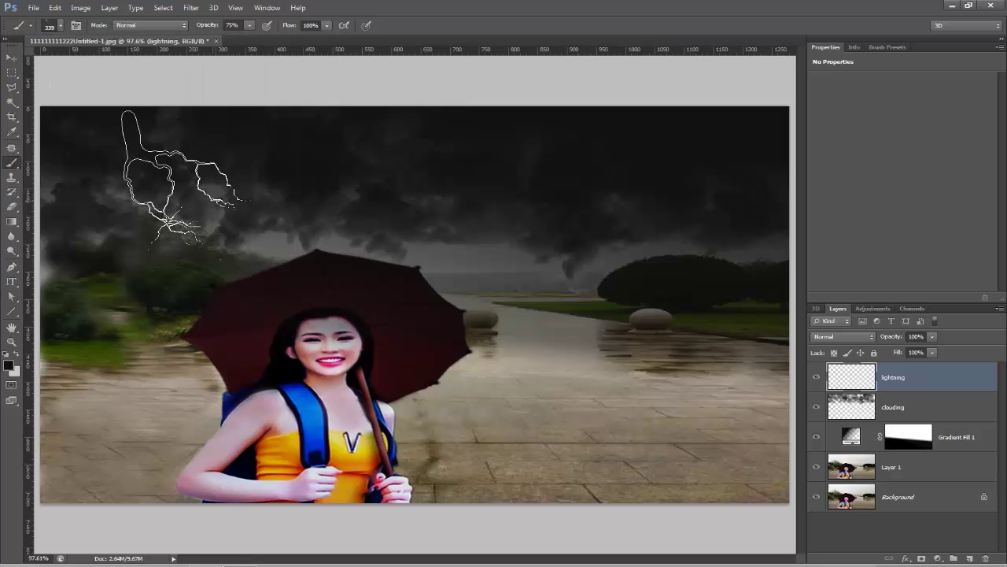
key("bracketright")
key("bracketright")
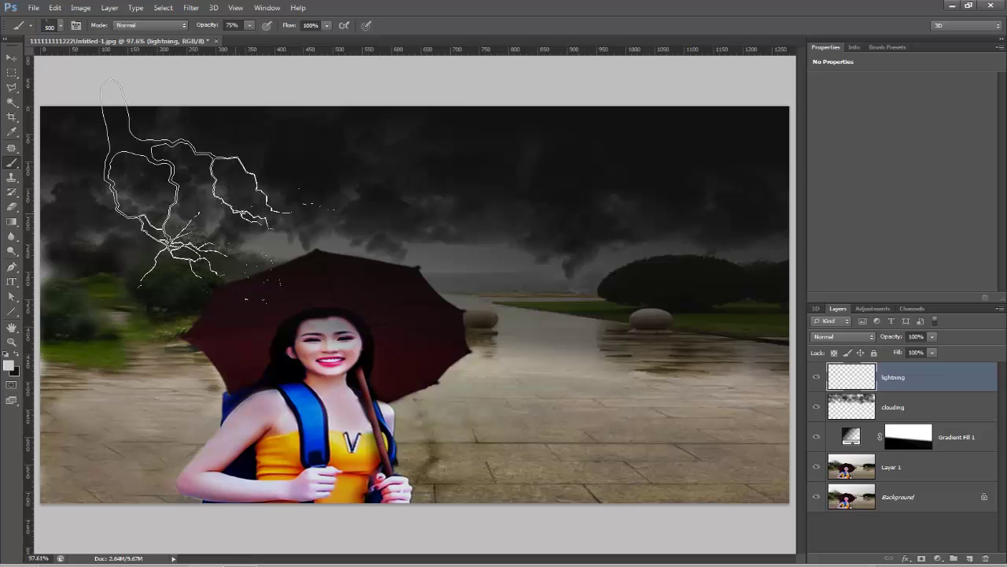
left_click(182, 182)
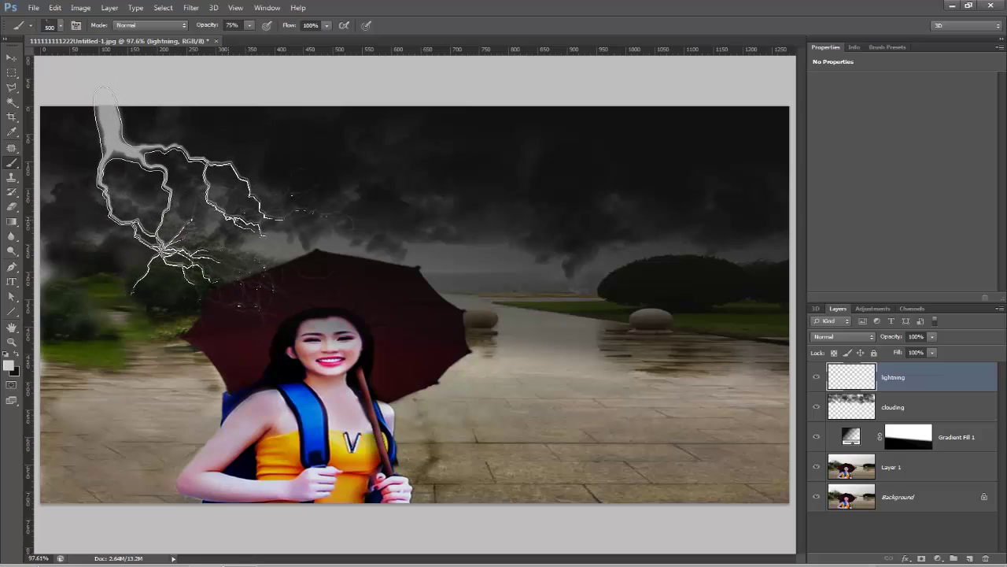
left_click(191, 184)
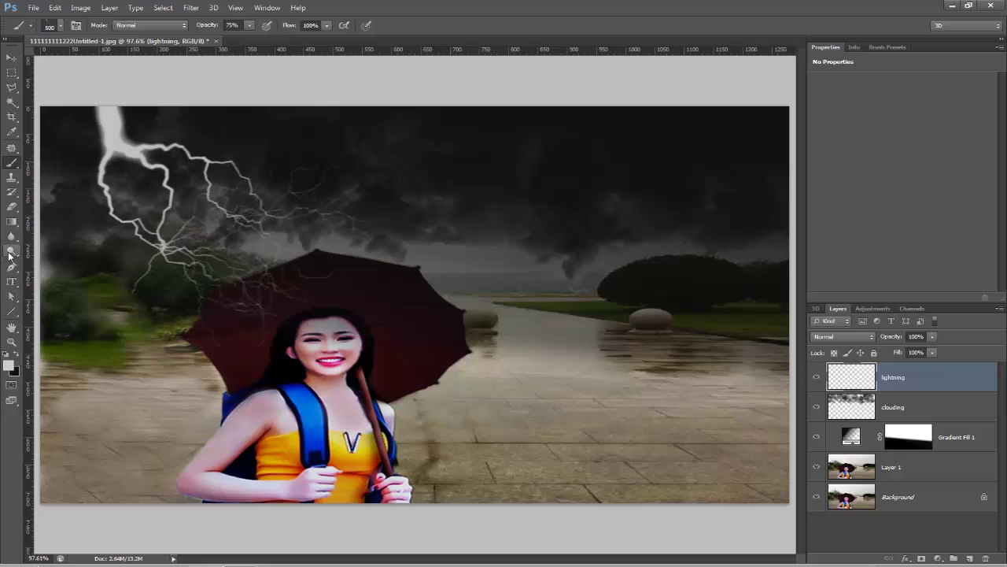
left_click(49, 27)
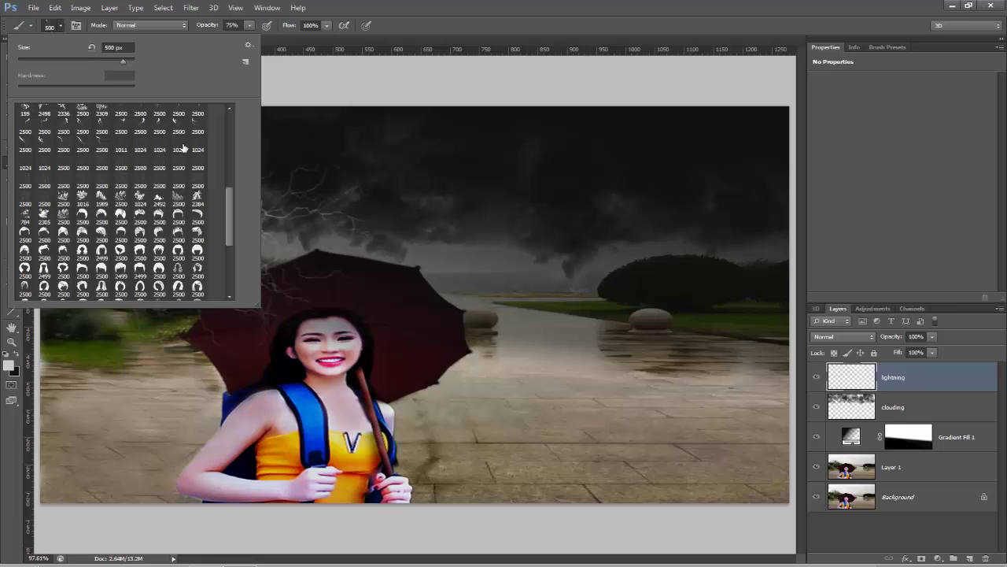
Stamp a second lightning bolt in the upper-right sky with a different 500 px lightning brush.
left_click_drag(231, 215, 231, 210)
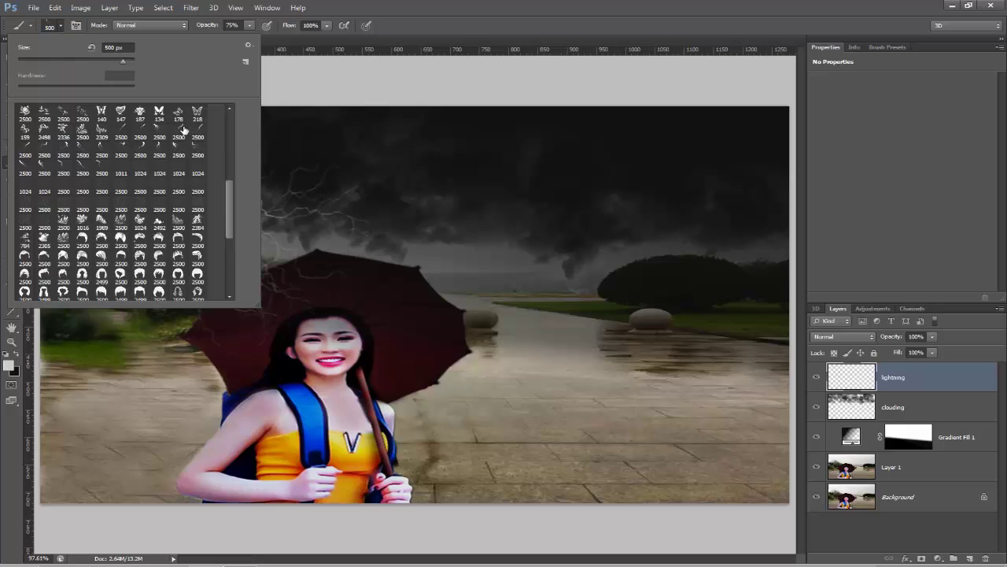
left_click(131, 47)
type("825")
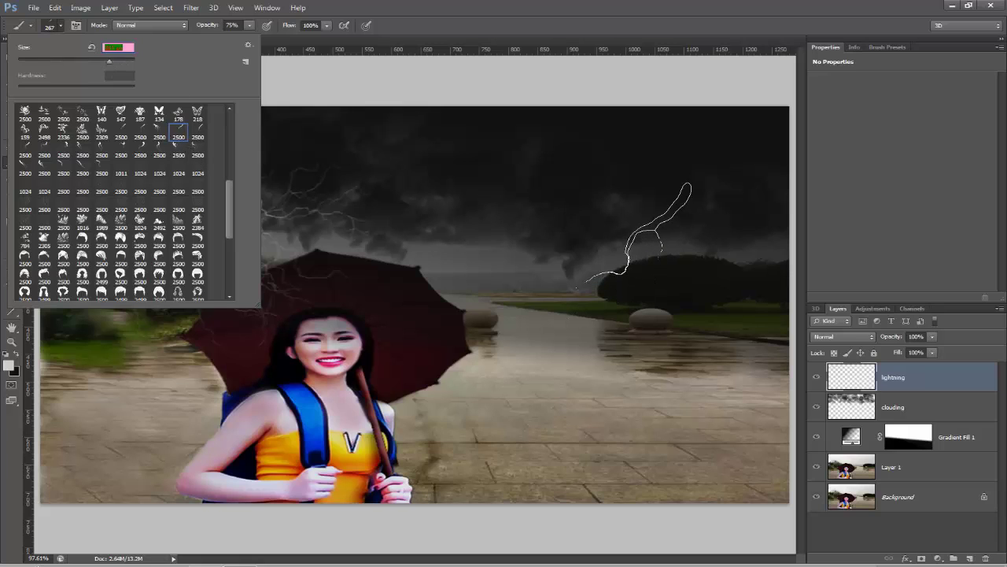
left_click(197, 131)
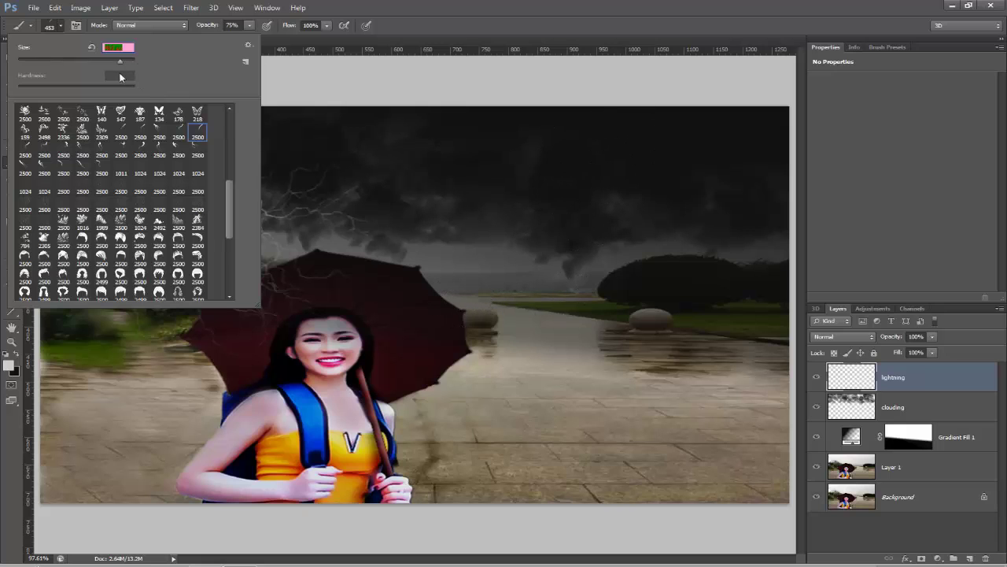
left_click(58, 31)
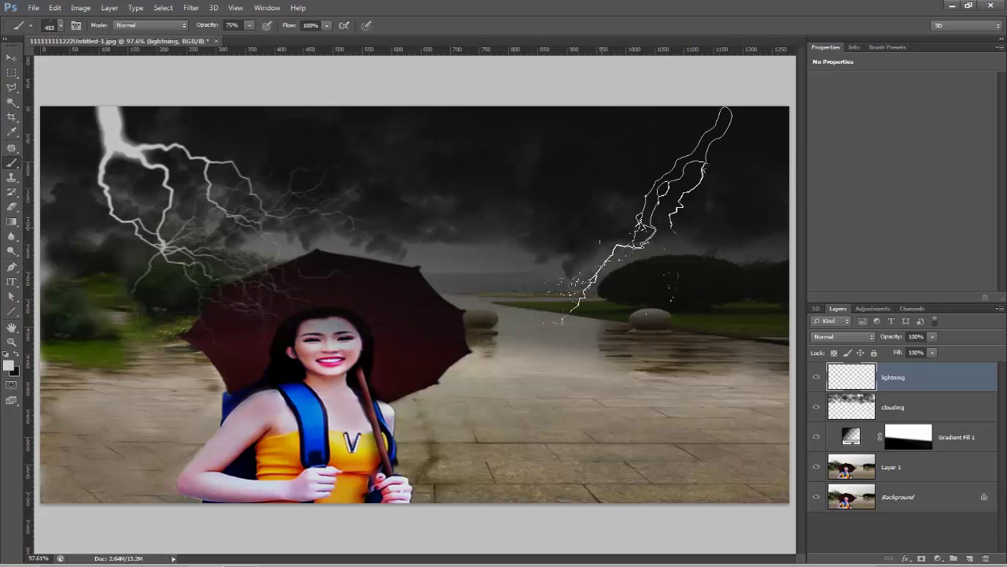
key("bracketright")
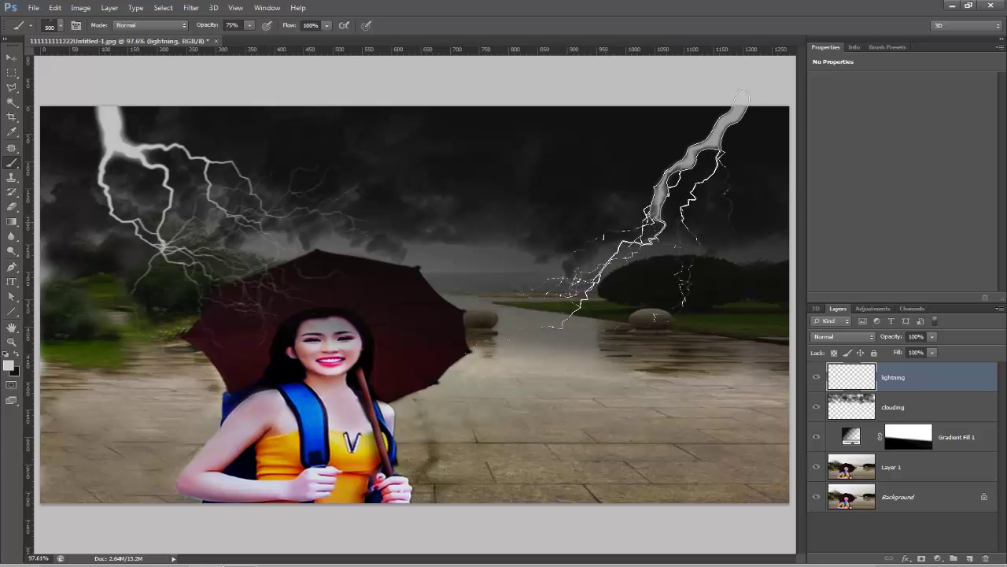
left_click(647, 209)
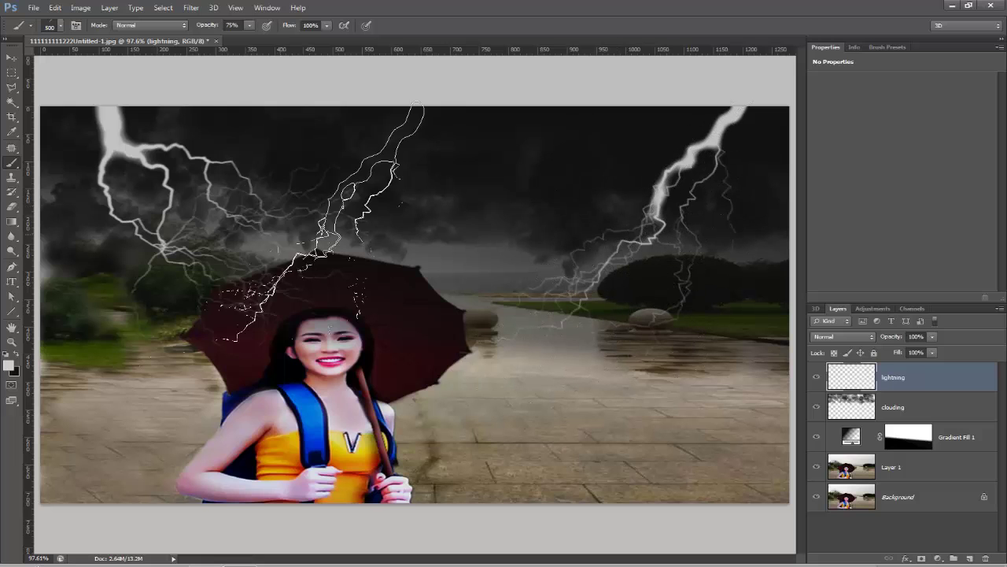
Give the lightning layer a Screen-mode Outer Glow of 18 px size and 3% noise, with adjusted opacity.
key("v")
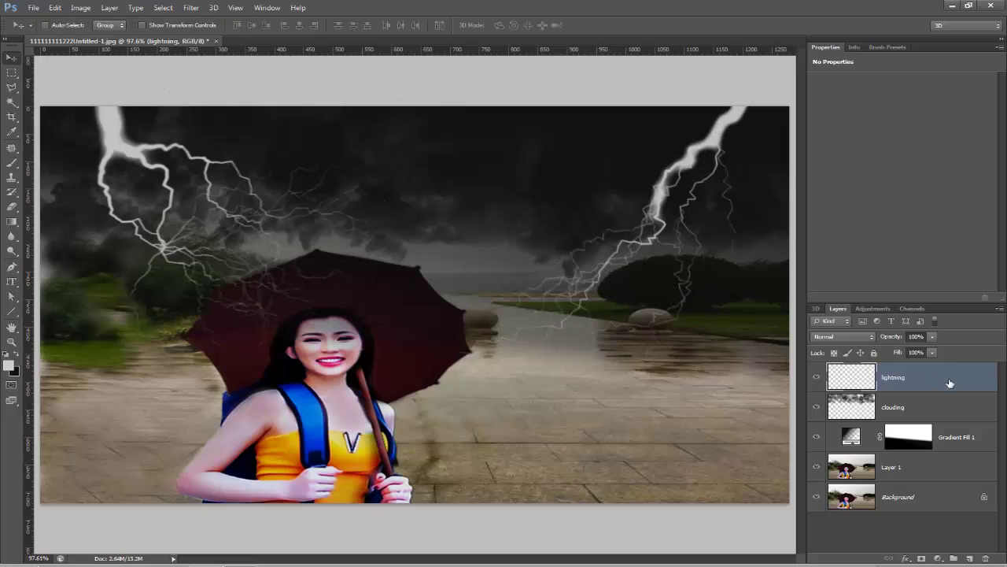
double_click(938, 385)
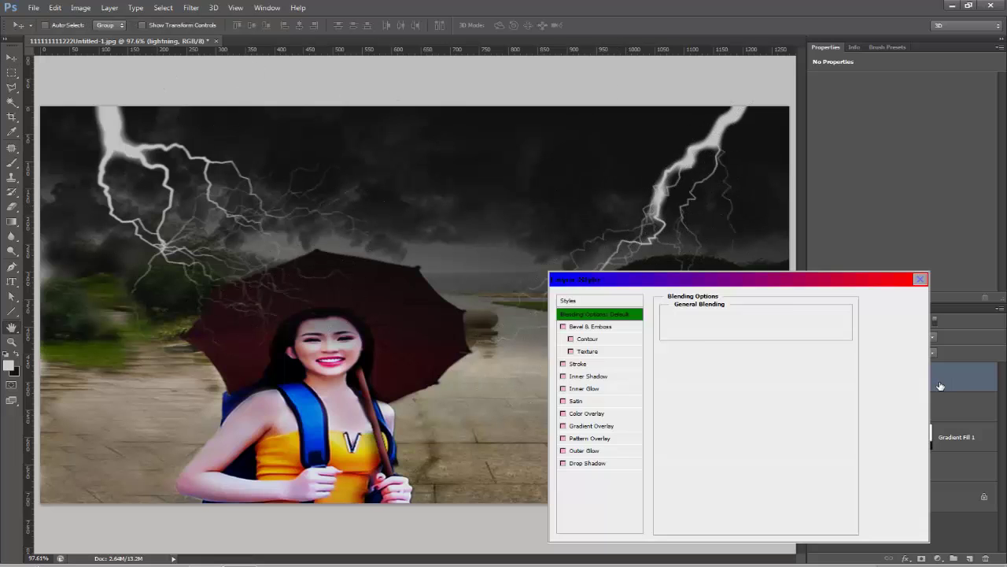
left_click(563, 451)
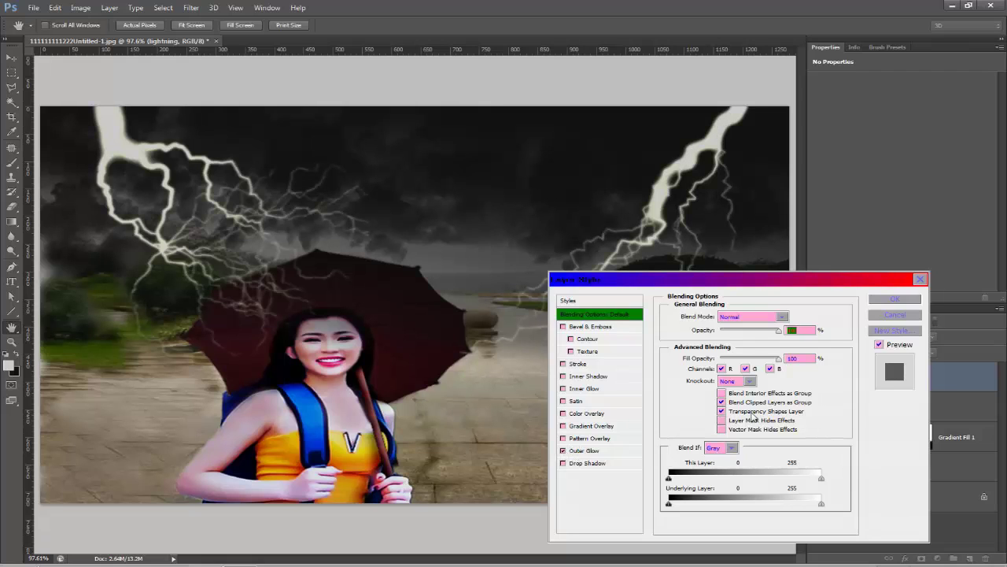
left_click(606, 452)
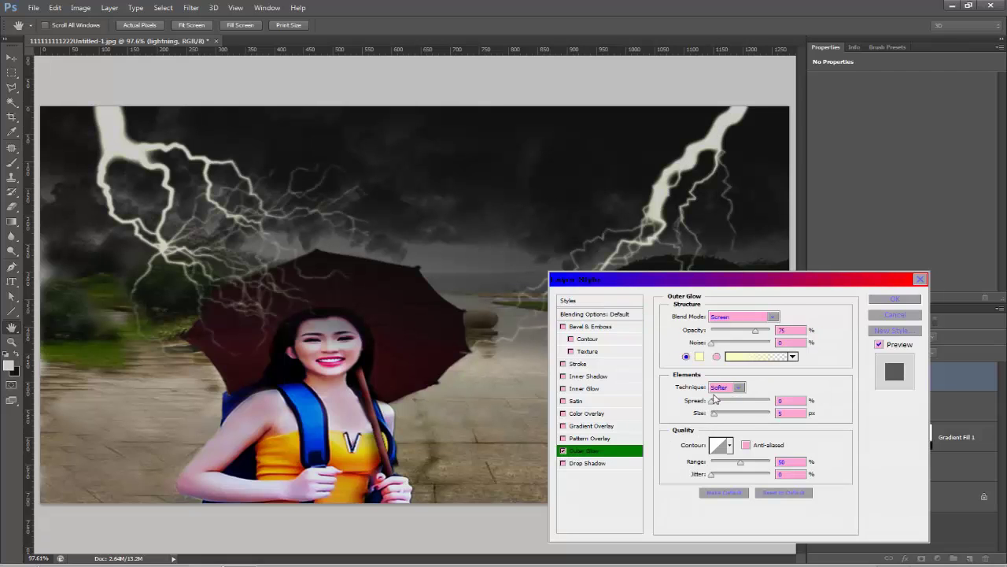
left_click_drag(713, 413, 719, 413)
left_click(713, 403)
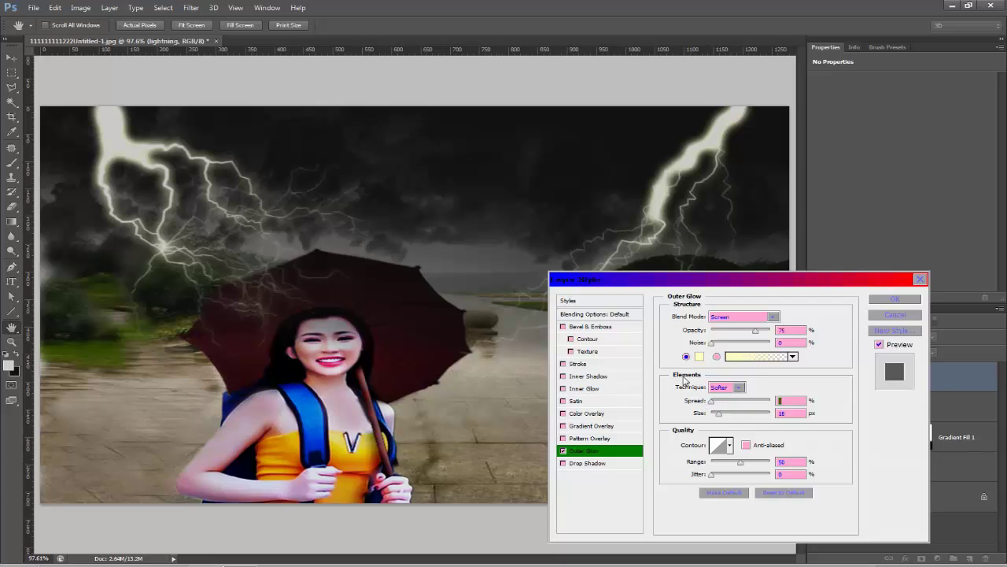
left_click_drag(710, 348, 717, 349)
left_click_drag(756, 334, 735, 334)
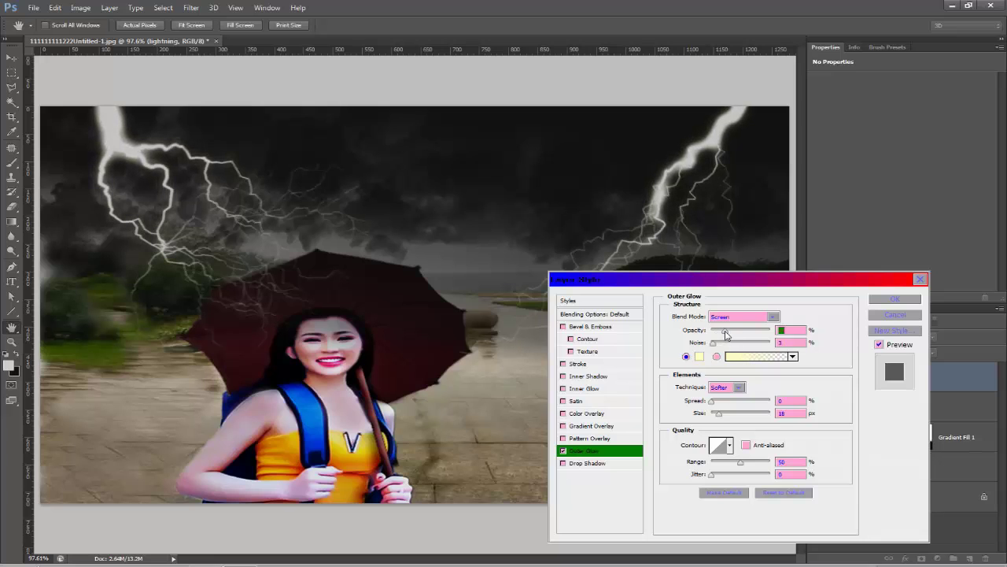
left_click_drag(728, 335, 733, 335)
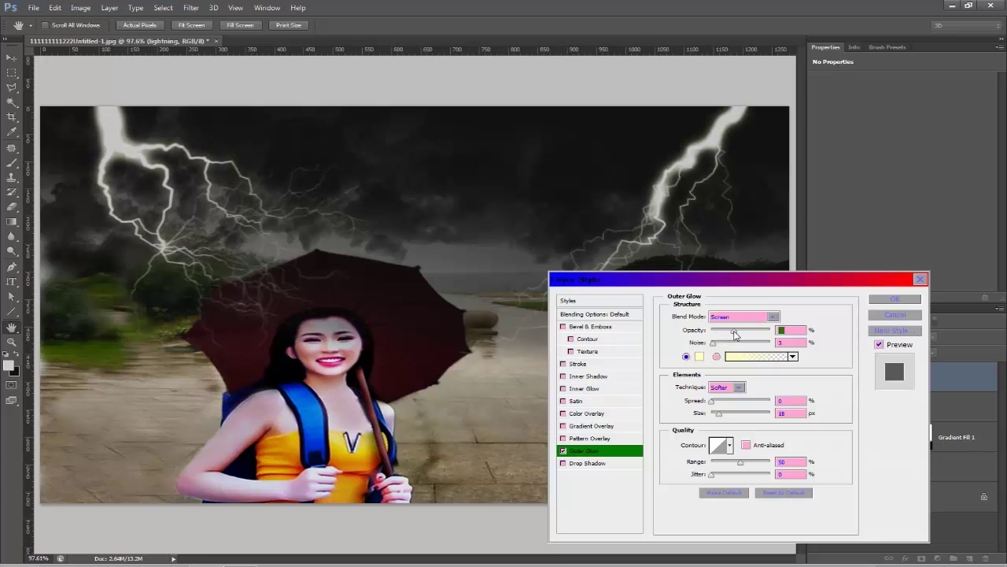
left_click_drag(736, 334, 747, 333)
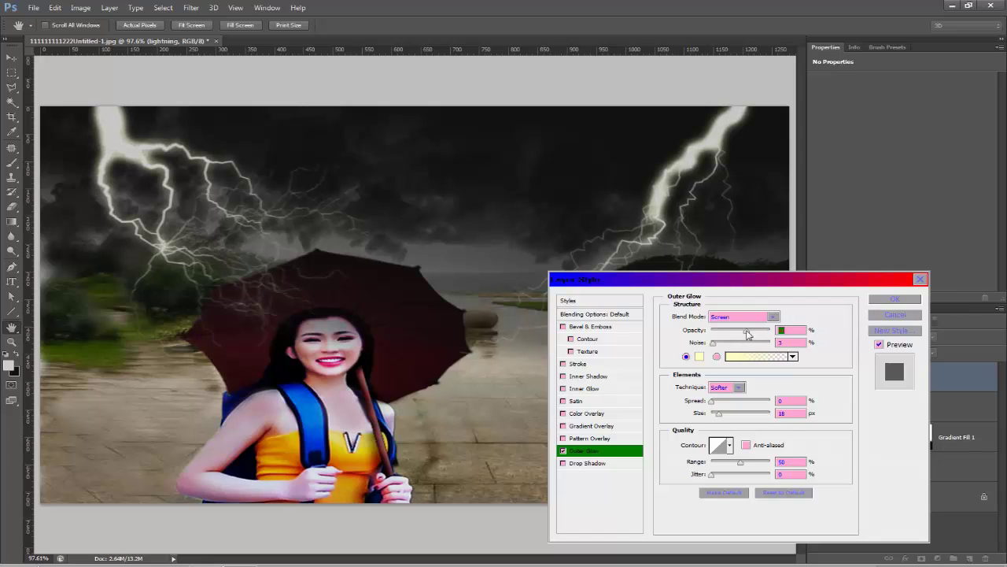
left_click(895, 299)
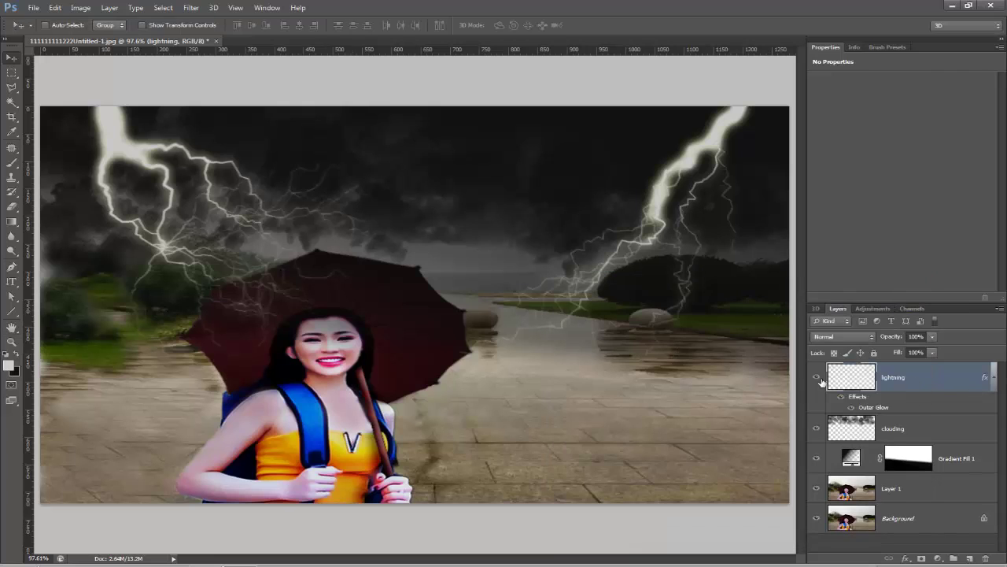
Erase the lightning strands above the umbrella and over the lower road with a 96% eraser, and add a new empty layer.
left_click(10, 211)
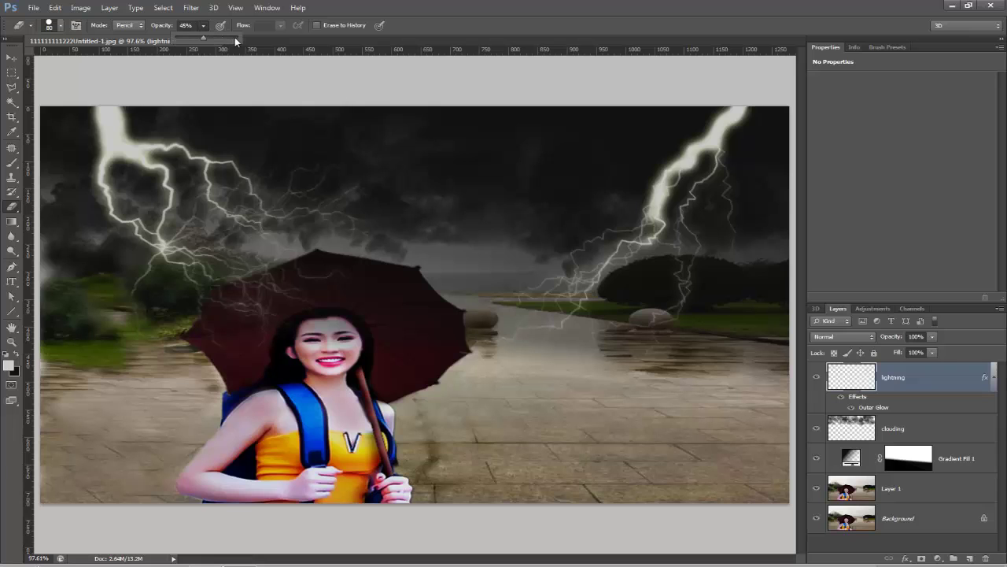
key("9")
key("6")
mouse_move(254, 298)
left_mouse_down()
mouse_move(176, 265)
mouse_move(135, 310)
mouse_move(158, 261)
mouse_move(176, 272)
mouse_move(198, 261)
mouse_move(142, 238)
mouse_move(180, 243)
mouse_move(166, 270)
mouse_move(273, 269)
left_mouse_up()
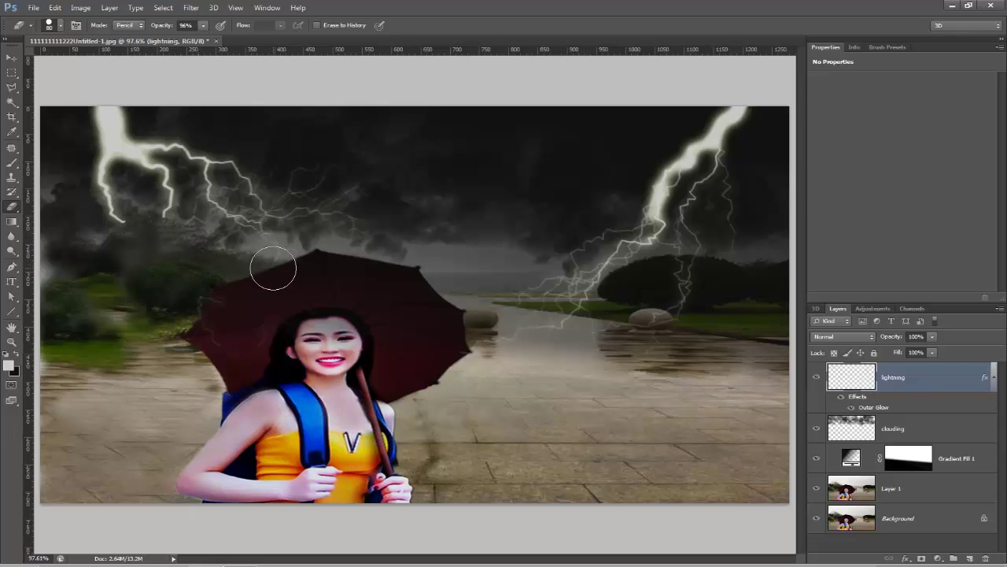
mouse_move(683, 278)
left_mouse_down()
mouse_move(643, 333)
mouse_move(556, 333)
mouse_move(632, 308)
mouse_move(515, 309)
mouse_move(559, 294)
mouse_move(619, 295)
left_mouse_up()
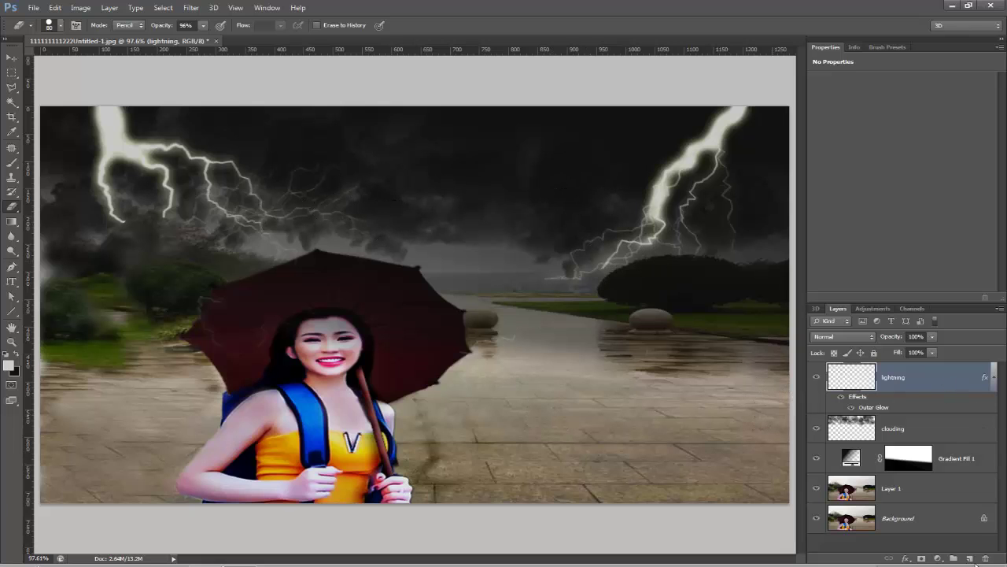
left_click(971, 558)
Rename the new layer above the lightning to 'Raining'.
double_click(896, 378)
type("Raining")
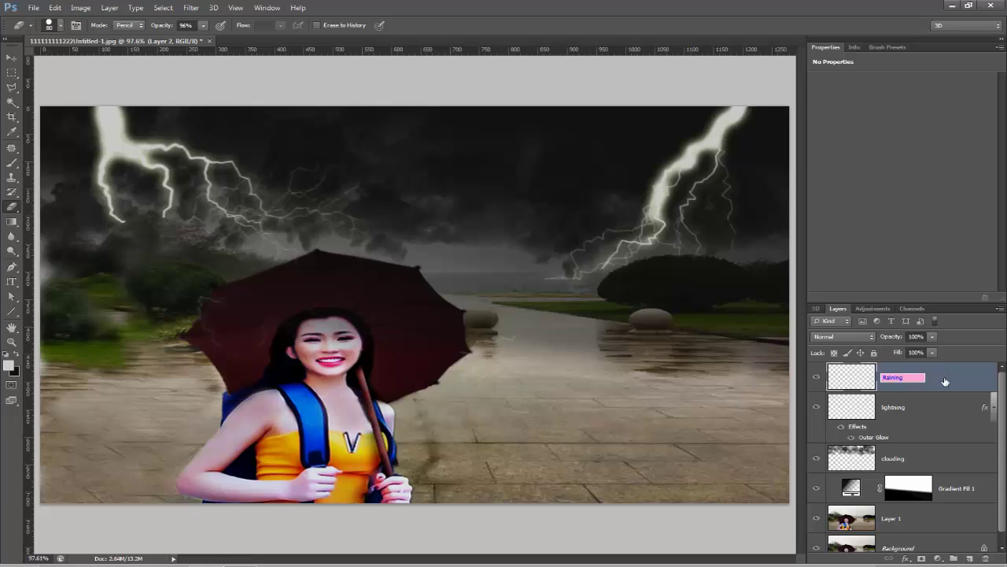
key("Return")
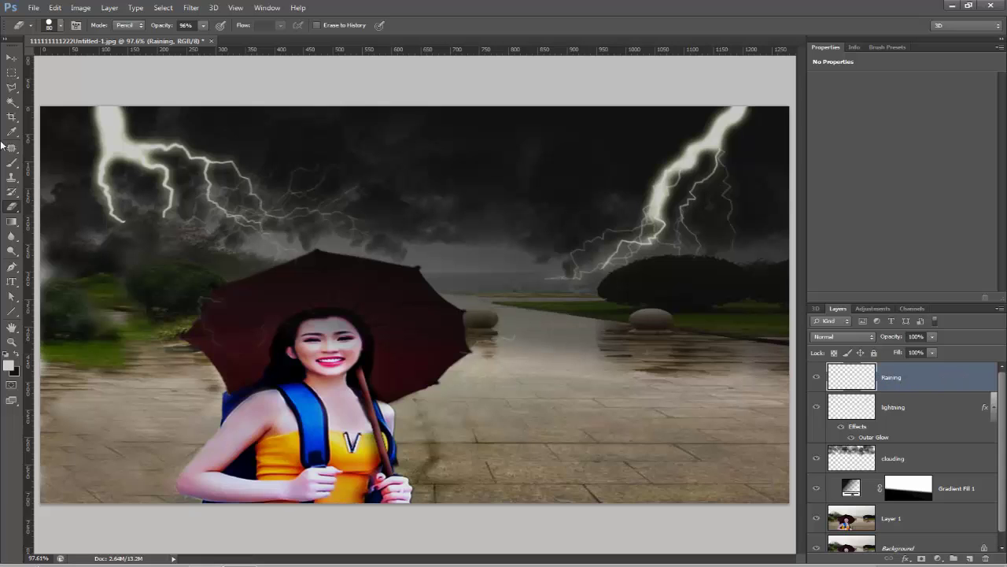
left_click(12, 164)
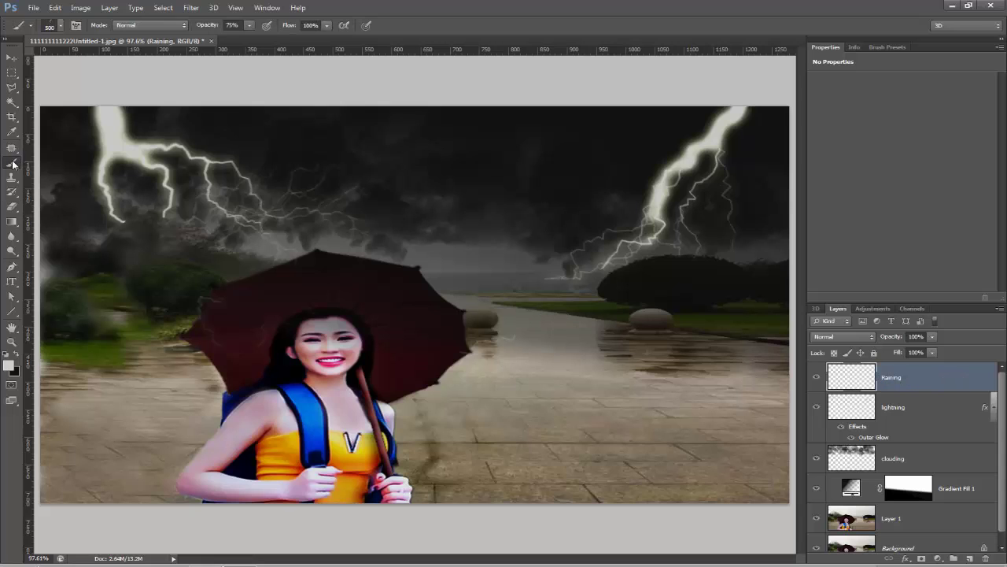
Pick the 2500 px rain brush preset and reduce it to 370 px.
left_click(48, 27)
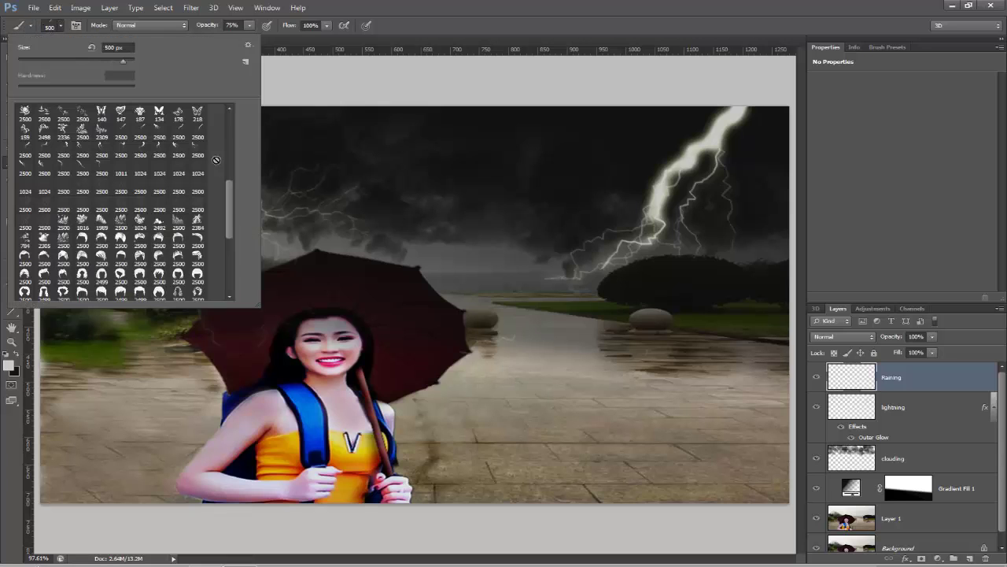
left_click(26, 206)
left_click(114, 60)
left_click_drag(377, 181, 449, 197)
key("ctrl+z")
key("Return")
Stamp rain streaks across the whole sky at 250 px and paint faint rain over the pavement.
left_click_drag(370, 197, 409, 236)
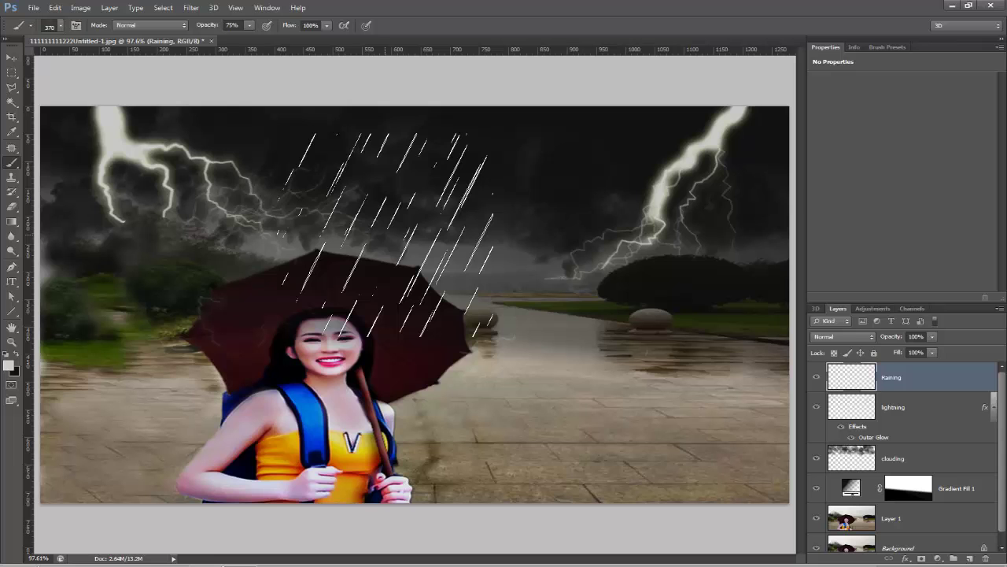
key("bracketleft")
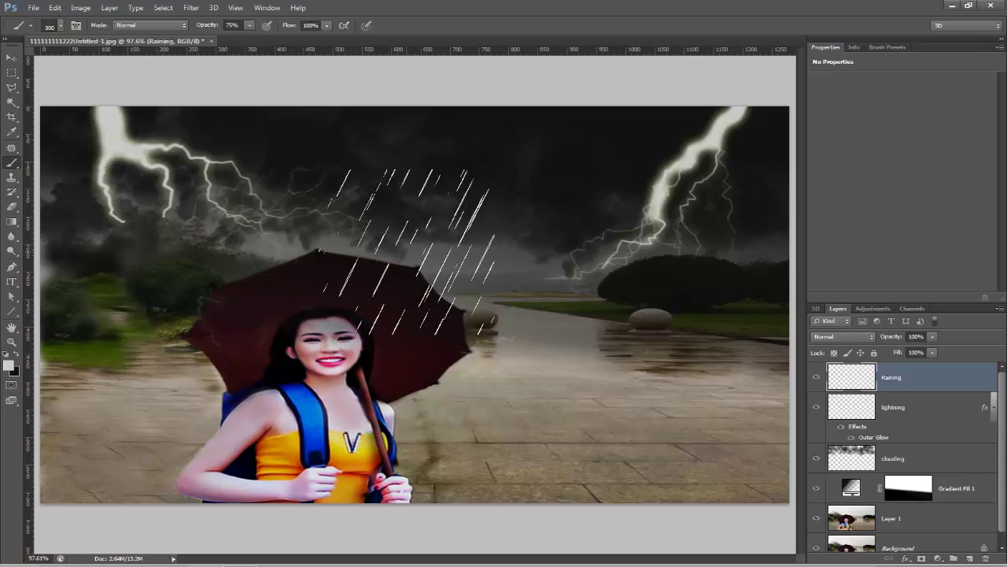
key("bracketleft")
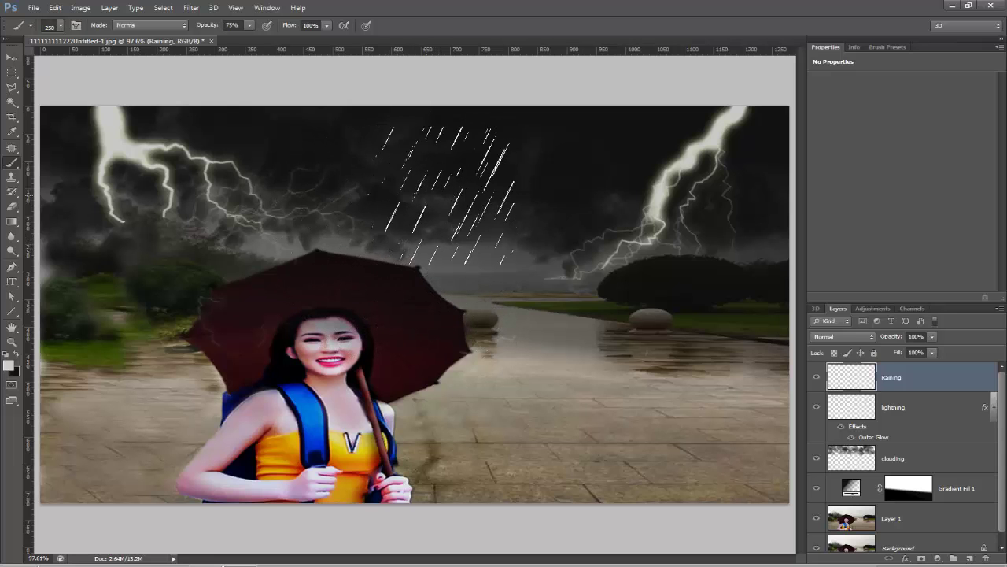
left_click(420, 177)
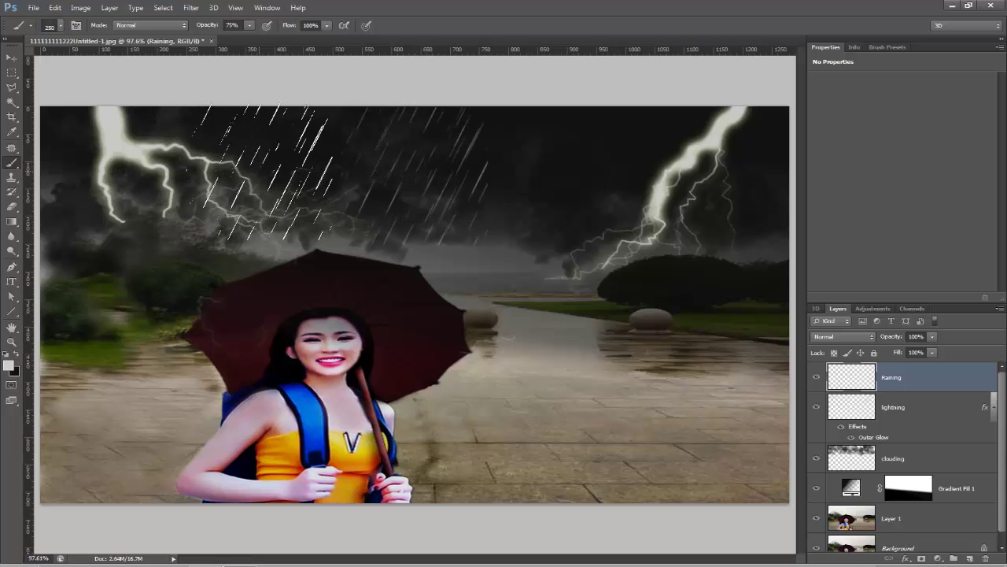
left_click(177, 167)
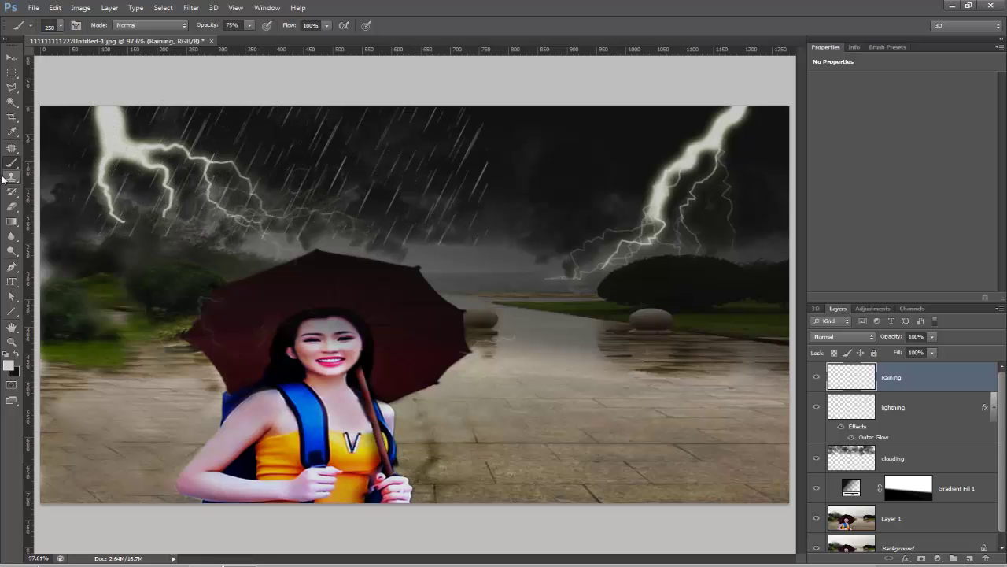
left_click(543, 157)
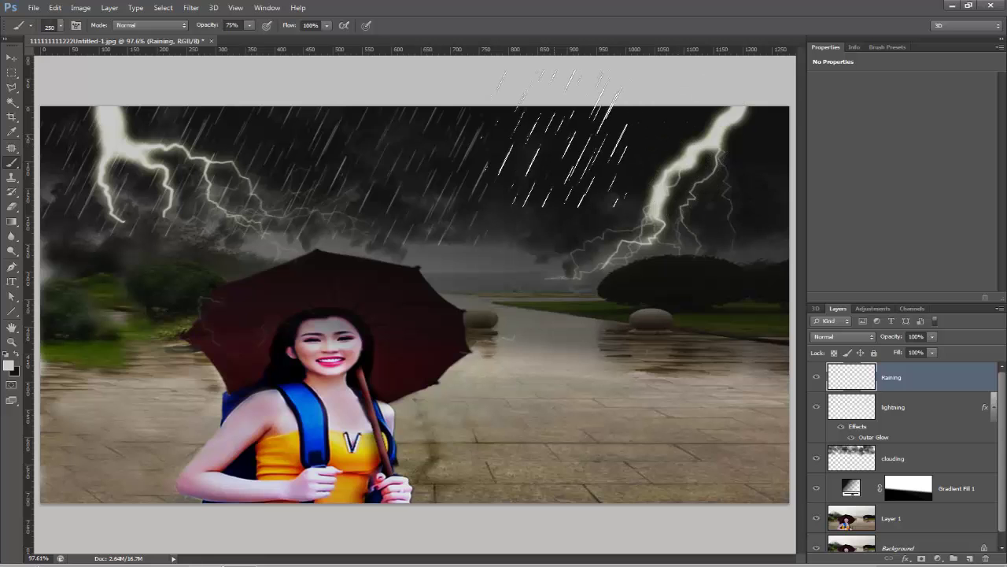
left_click(743, 161)
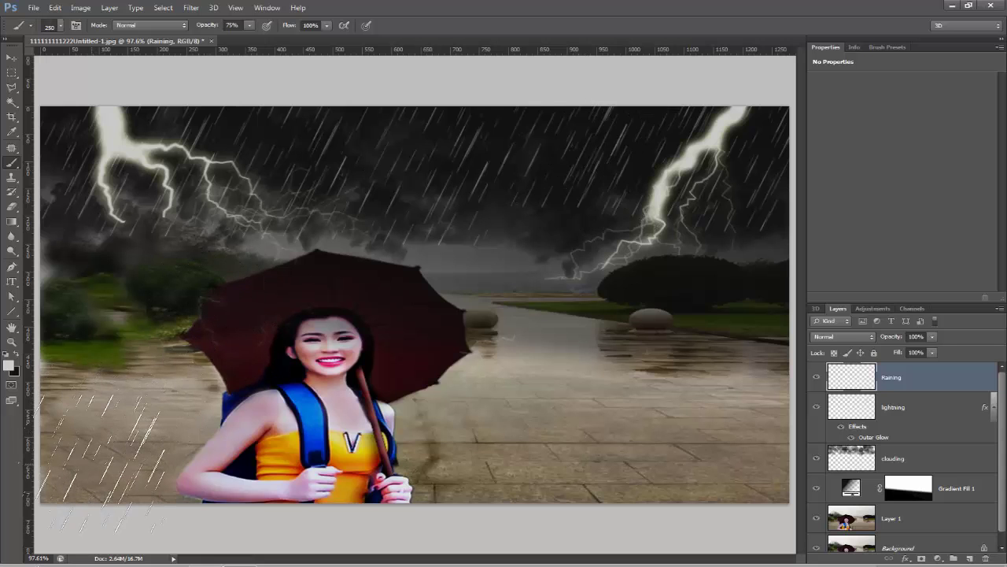
left_click_drag(134, 465, 787, 472)
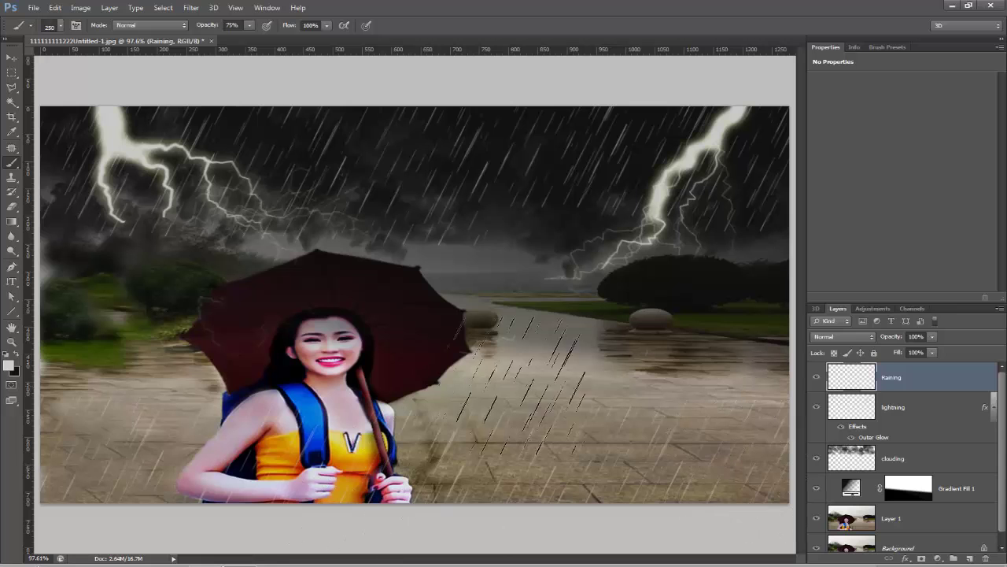
key("bracketright")
key("bracketright")
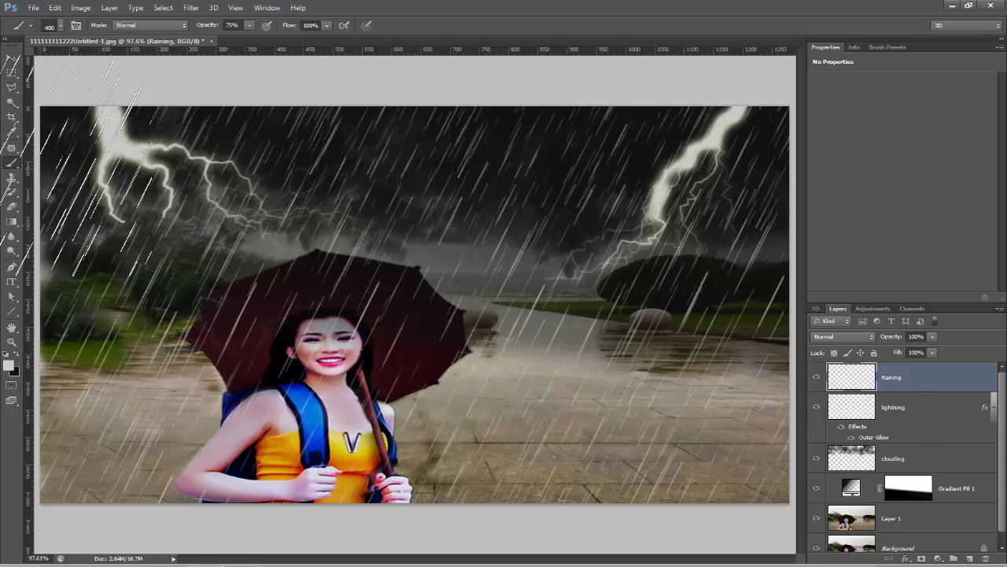
Fade the rain over the dark sky and the woman's face using a 100 px eraser at about 35% opacity.
left_click(11, 207)
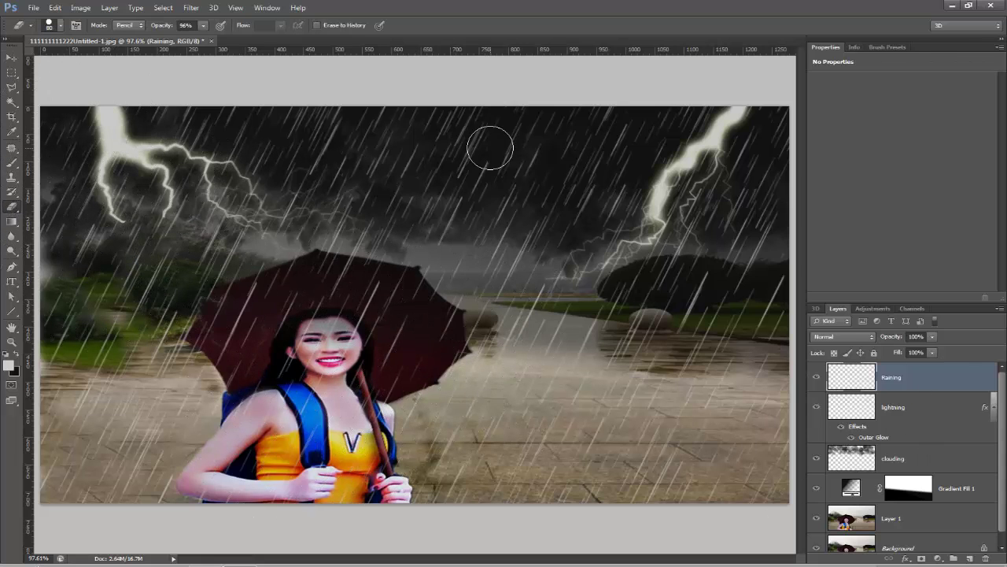
left_click(202, 26)
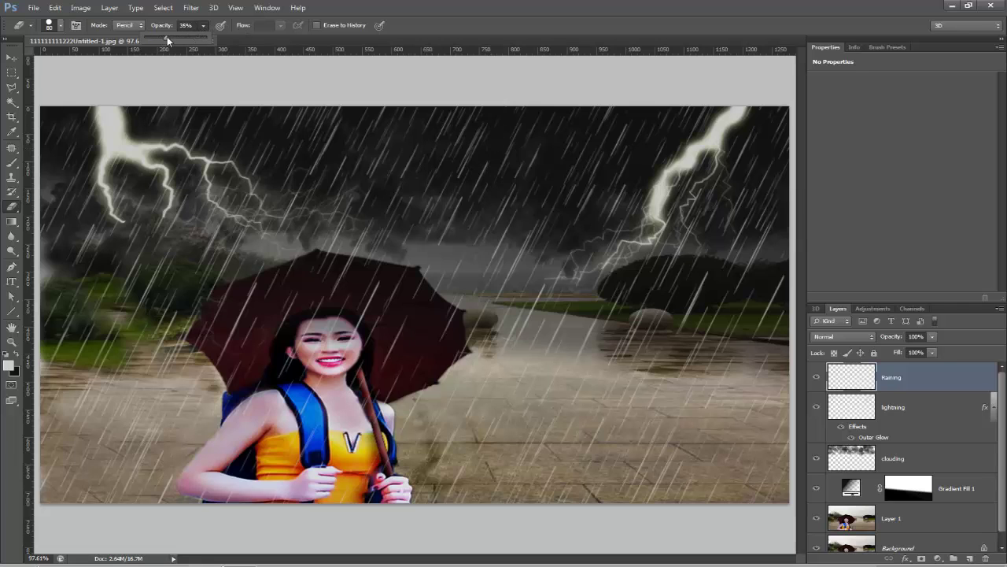
key("bracketright")
key("bracketright")
mouse_move(484, 135)
left_mouse_down()
mouse_move(260, 123)
mouse_move(480, 199)
mouse_move(603, 220)
mouse_move(452, 225)
mouse_move(330, 203)
mouse_move(412, 204)
mouse_move(225, 162)
mouse_move(194, 181)
mouse_move(86, 162)
mouse_move(87, 199)
mouse_move(304, 209)
mouse_move(428, 164)
mouse_move(446, 197)
mouse_move(635, 184)
mouse_move(700, 198)
mouse_move(748, 180)
mouse_move(641, 237)
mouse_move(503, 256)
mouse_move(439, 229)
mouse_move(263, 202)
mouse_move(243, 188)
left_mouse_up()
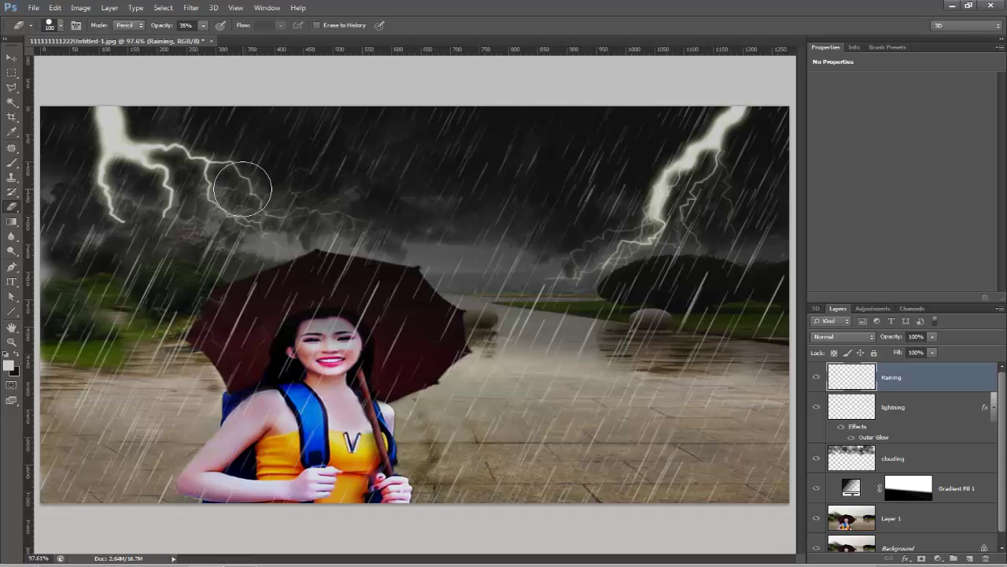
mouse_move(244, 188)
left_mouse_down()
mouse_move(512, 176)
mouse_move(629, 198)
mouse_move(765, 128)
left_mouse_up()
left_click_drag(292, 333, 297, 334)
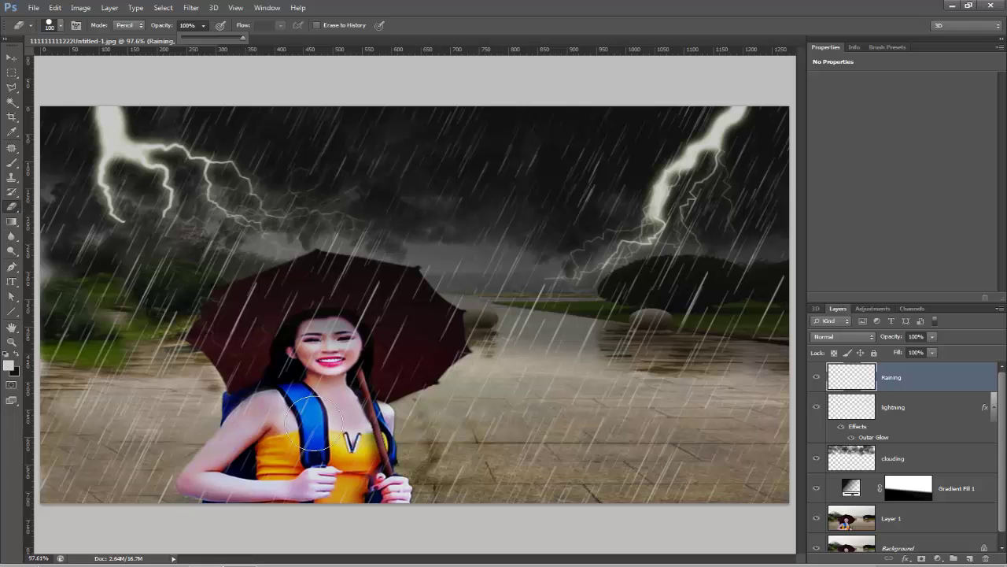
mouse_move(332, 347)
left_mouse_down()
mouse_move(327, 339)
mouse_move(215, 472)
mouse_move(313, 429)
mouse_move(326, 296)
mouse_move(355, 304)
mouse_move(331, 299)
mouse_move(260, 362)
mouse_move(265, 326)
mouse_move(379, 349)
mouse_move(371, 338)
mouse_move(322, 411)
mouse_move(293, 394)
left_mouse_up()
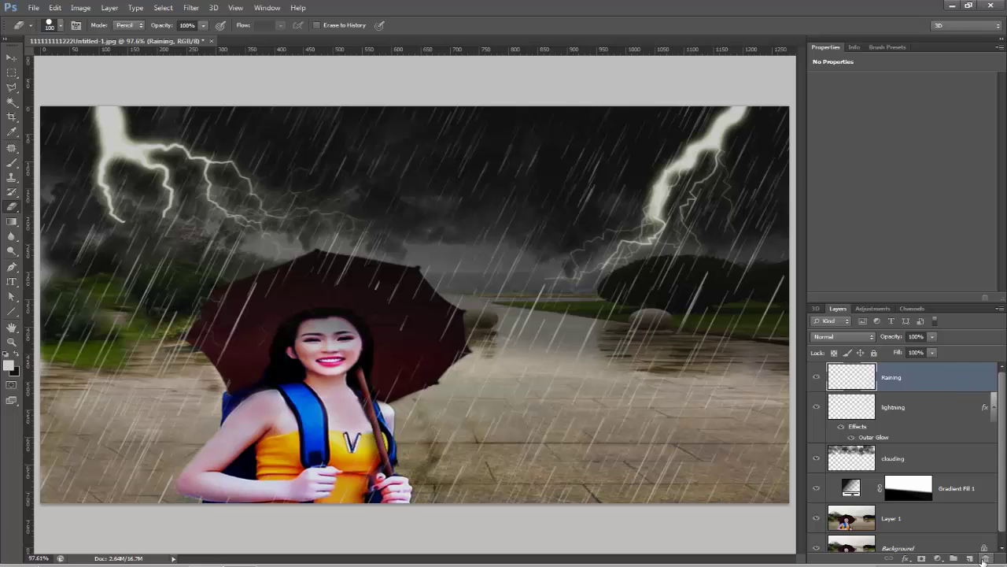
Add a new layer above Raining and stamp bright rain streaks over the sky and umbrella, undoing the excess.
left_click(971, 560)
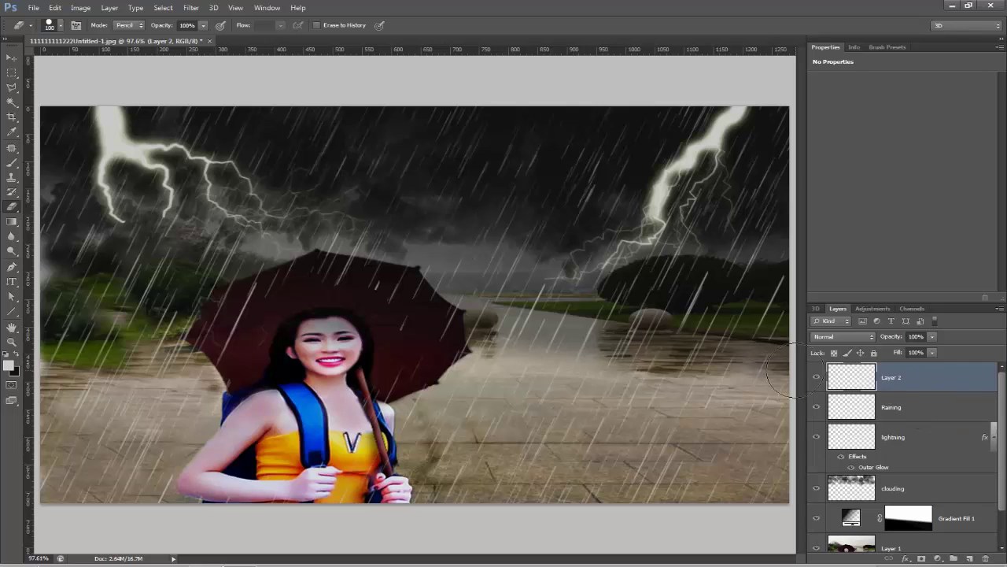
left_click(13, 163)
left_click(291, 228)
left_click(413, 260)
key("ctrl+alt+z")
key("ctrl+alt+z")
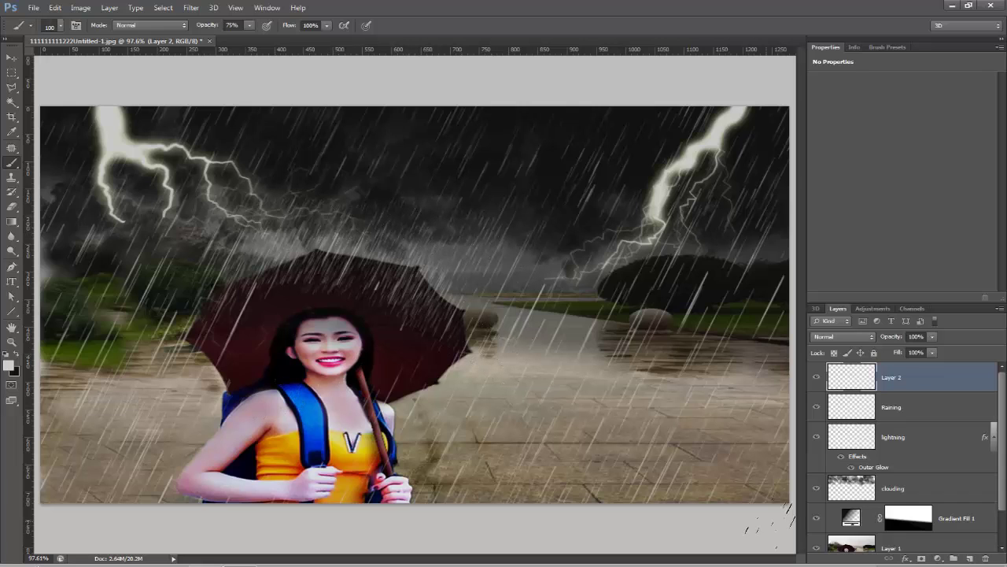
Set the Eraser to 44% opacity, then return to the rain brush.
left_click(12, 206)
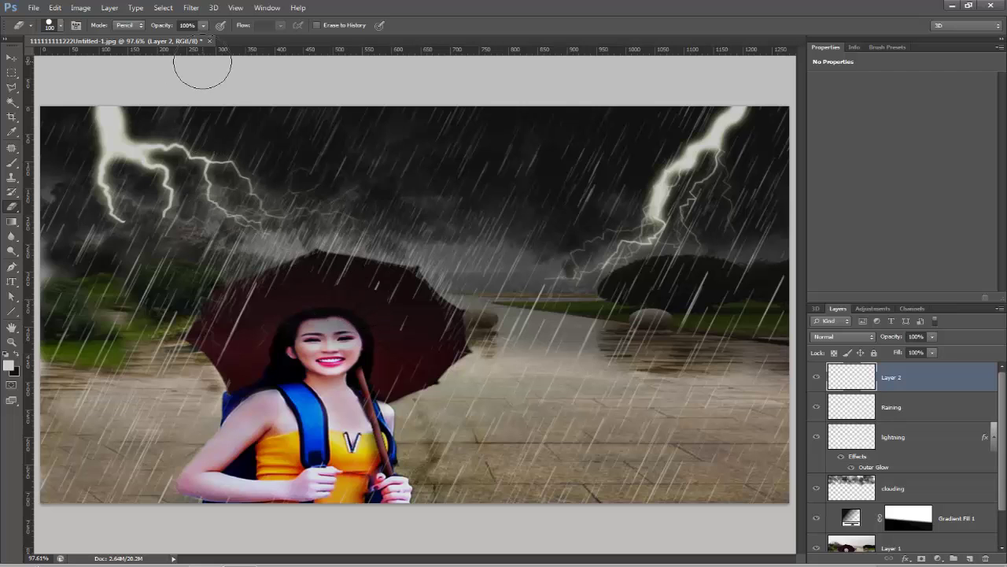
left_click_drag(203, 29, 169, 36)
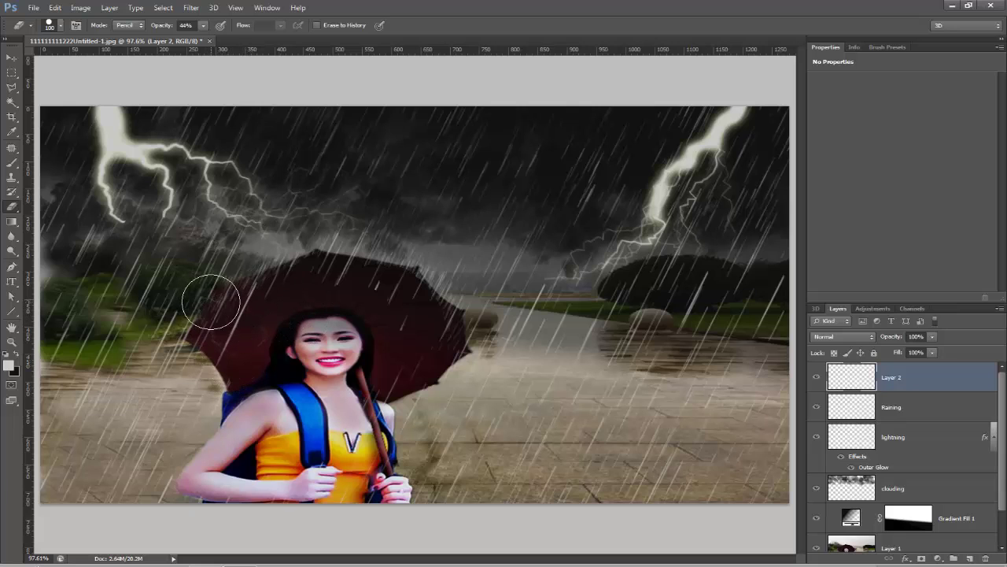
left_click(16, 166)
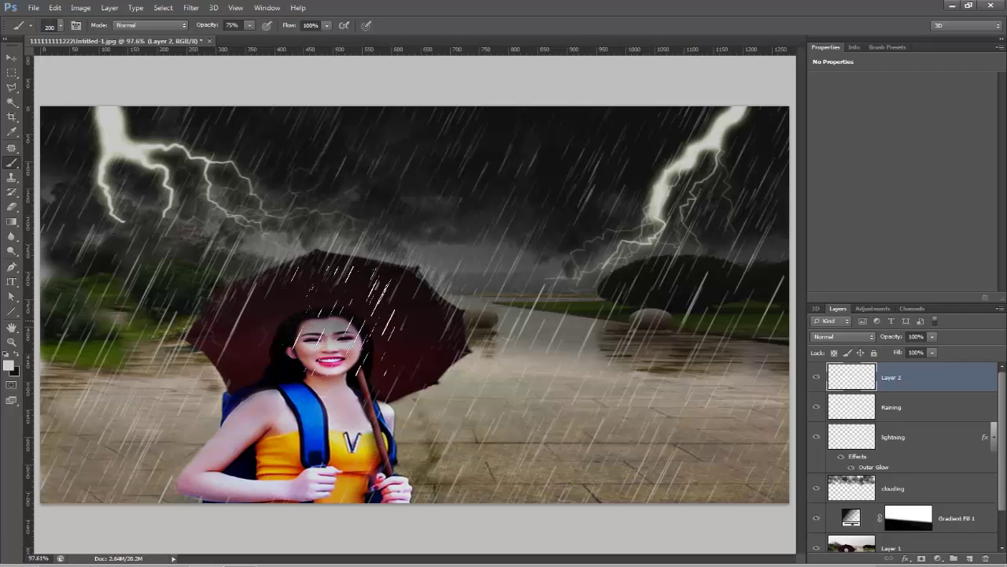
Erase Layer 2's new rain streaks off the woman's face with a 93% opacity eraser.
key("bracketright")
key("bracketright")
key("bracketright")
key("bracketright")
key("bracketright")
key("bracketright")
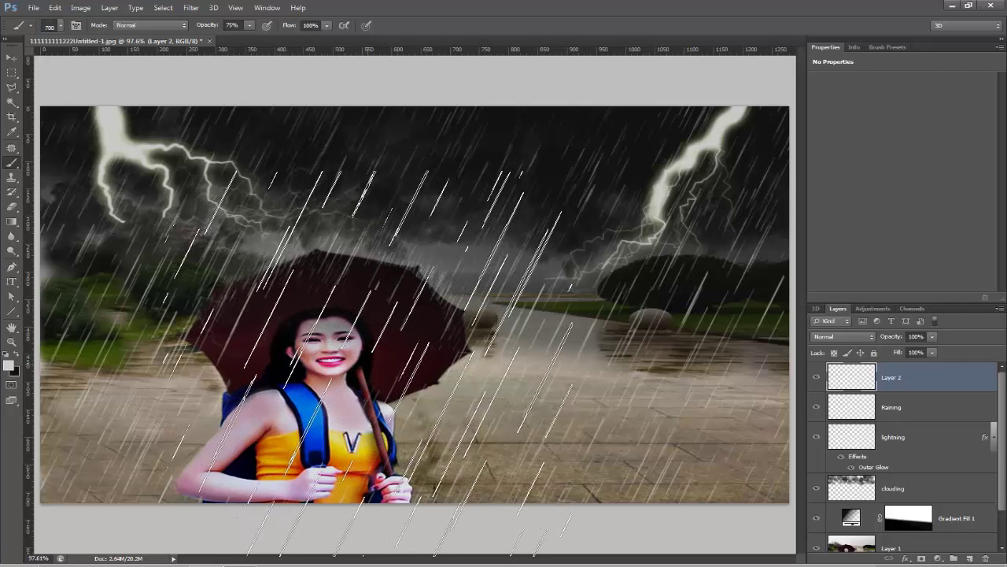
key("bracketleft")
key("bracketleft")
key("bracketleft")
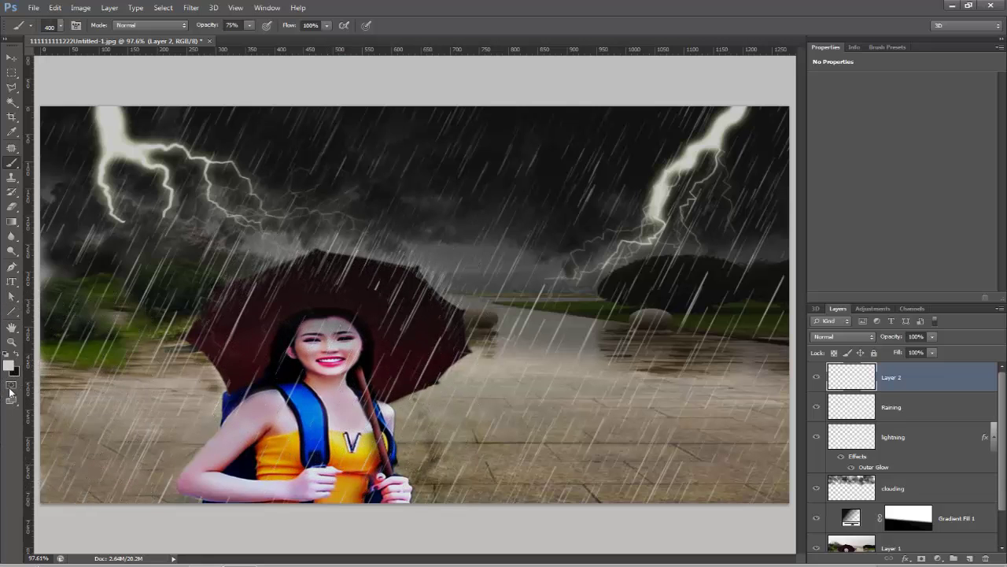
left_click(12, 207)
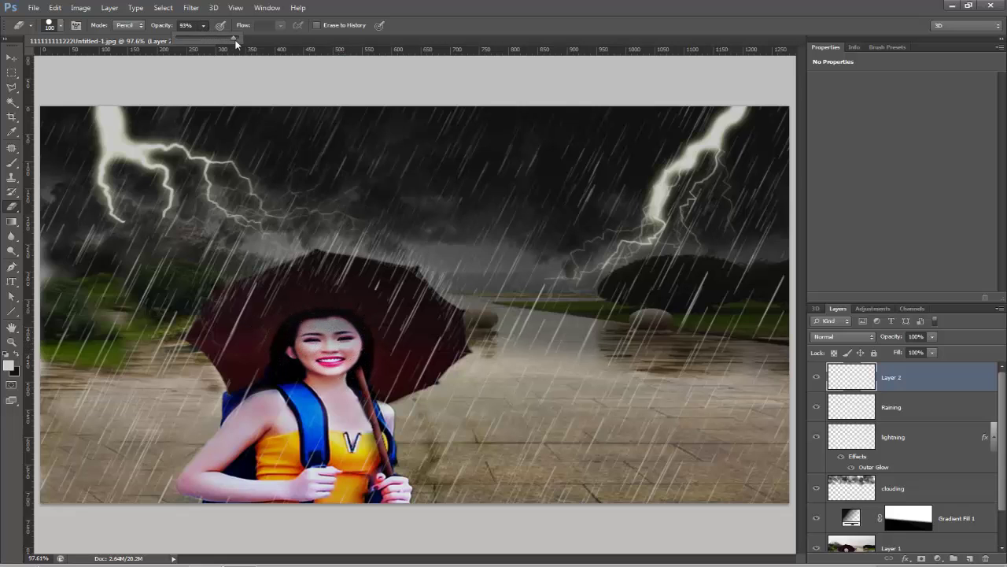
left_click(290, 344)
mouse_move(309, 342)
left_mouse_down()
mouse_move(352, 376)
mouse_move(333, 378)
left_mouse_up()
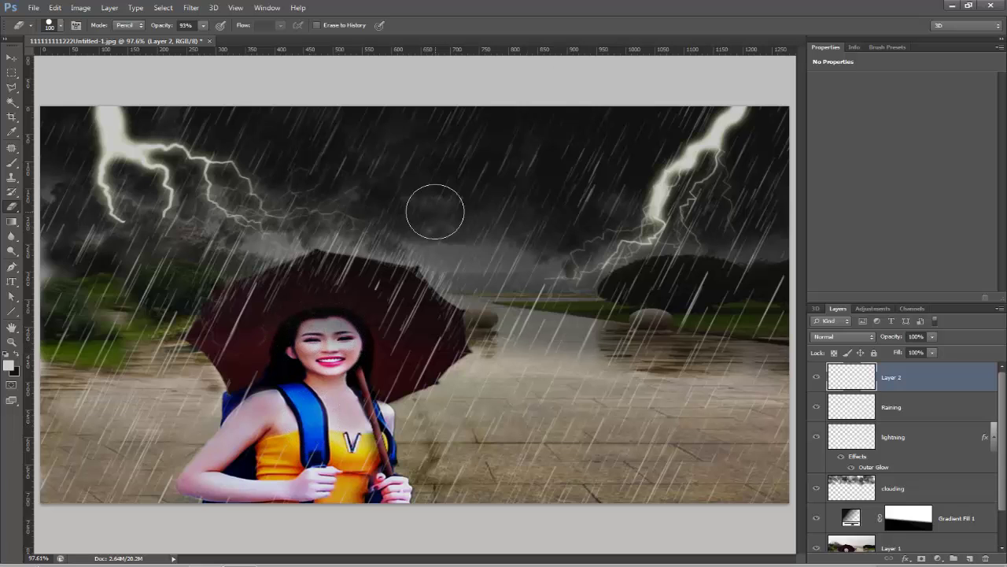
Merge Layer 2, Raining, lightning, clouding, Gradient Fill 1 and Layer 1 into one layer.
left_click(956, 416, "shift")
left_click(952, 447, "shift")
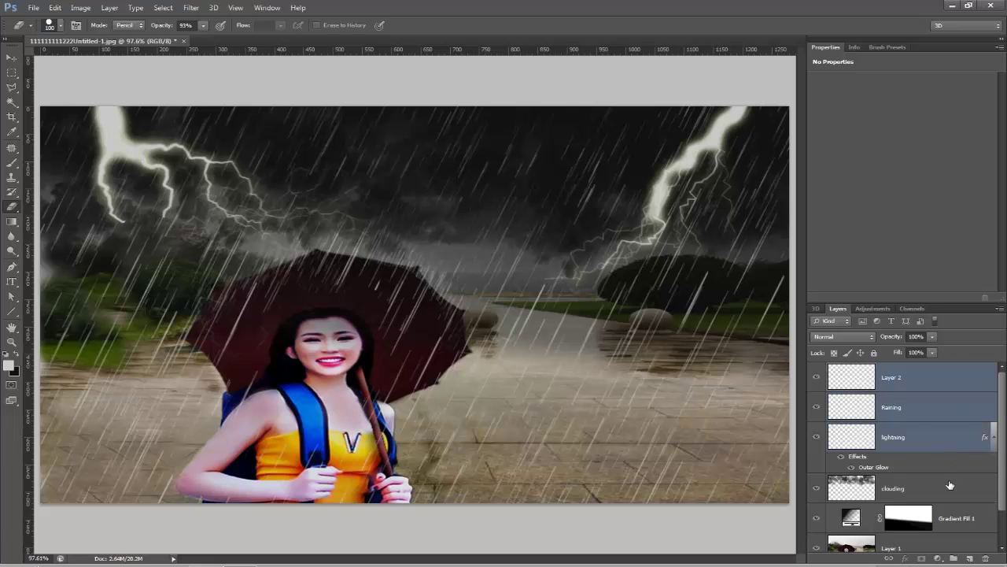
left_click(949, 488, "shift")
left_click(971, 519, "shift")
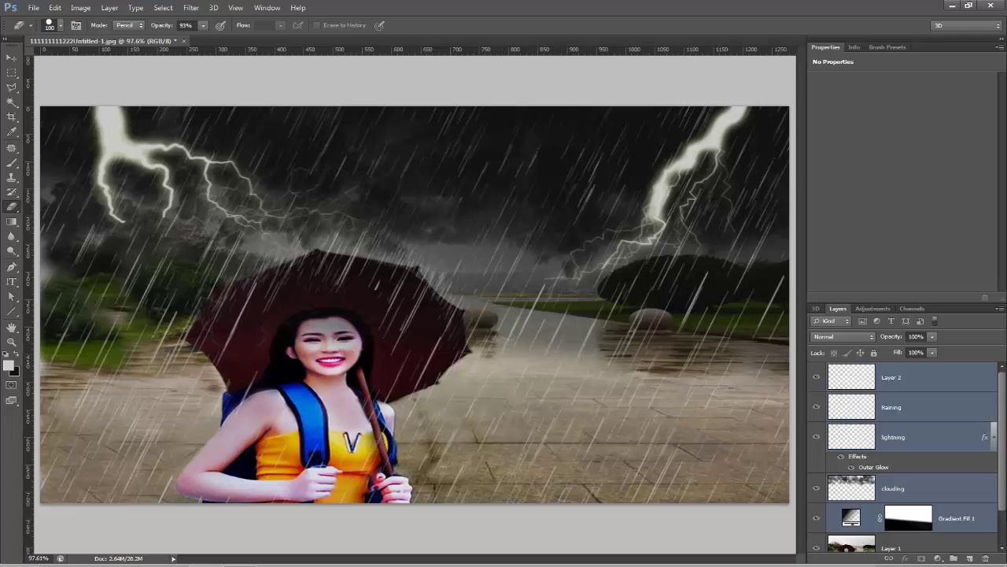
scroll(998, 444, "down", 2)
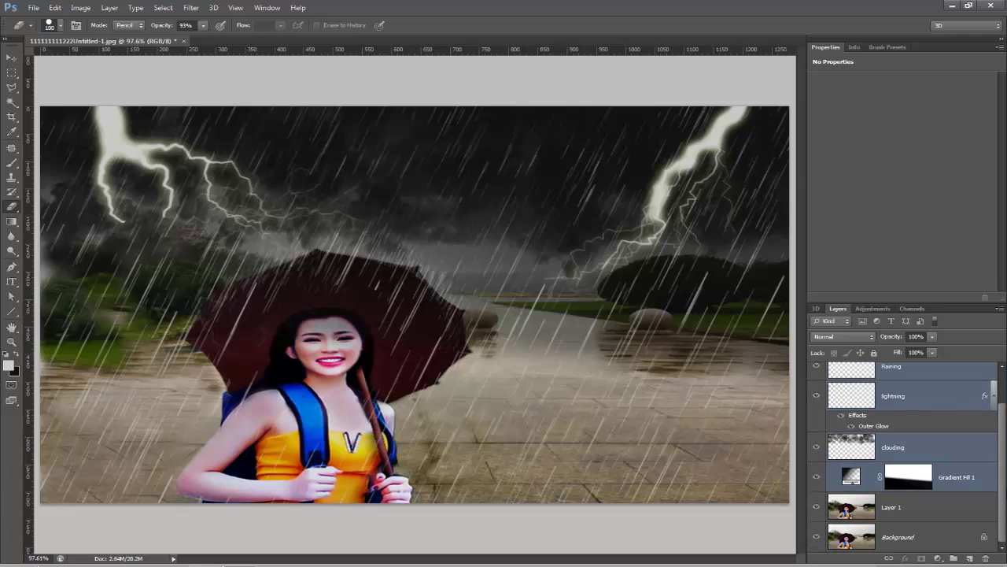
left_click(944, 512, "shift")
right_click(944, 512)
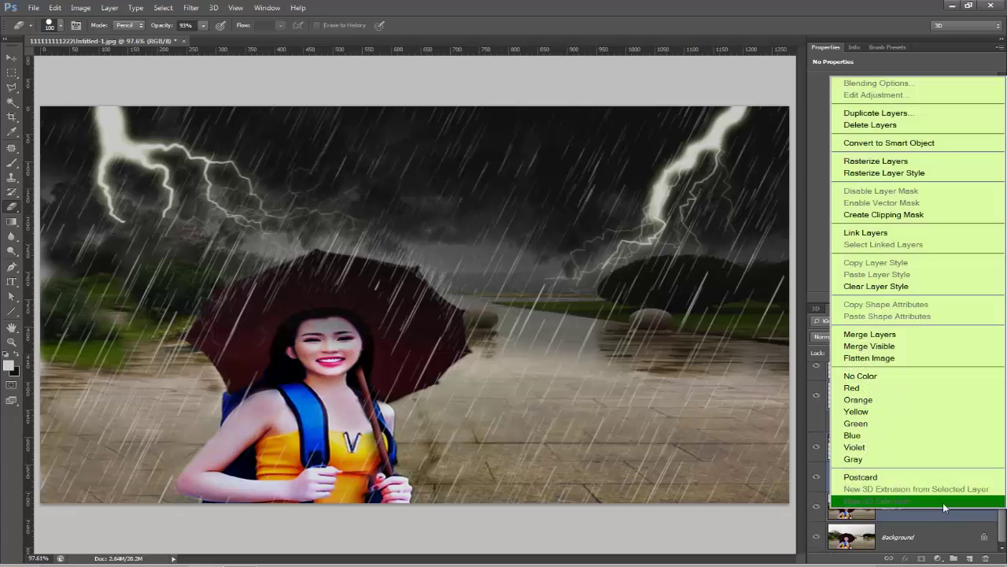
left_click(906, 329)
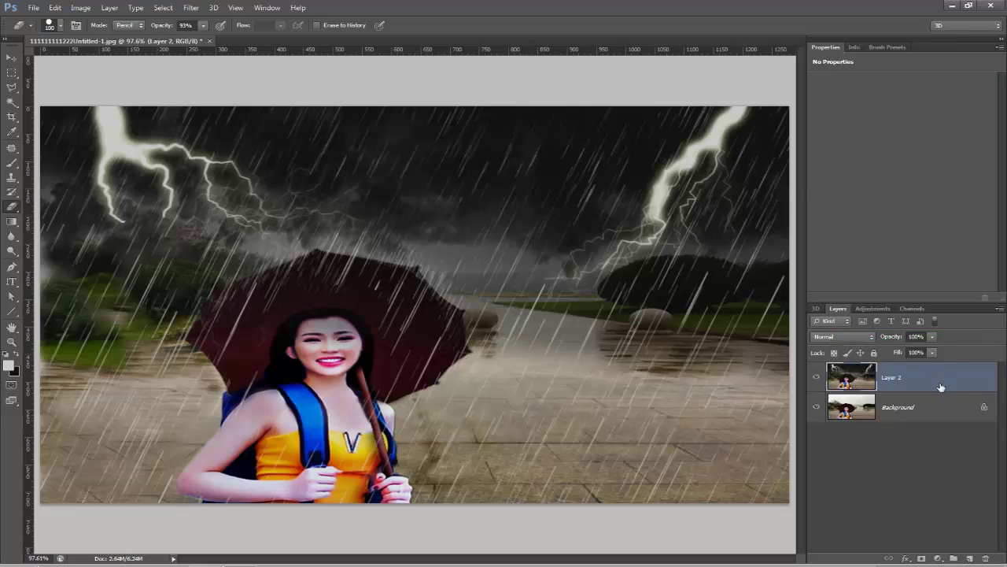
Set up a Vibrance adjustment with vibrance at -68 and saturation raised.
left_click(81, 8)
mouse_move(146, 39)
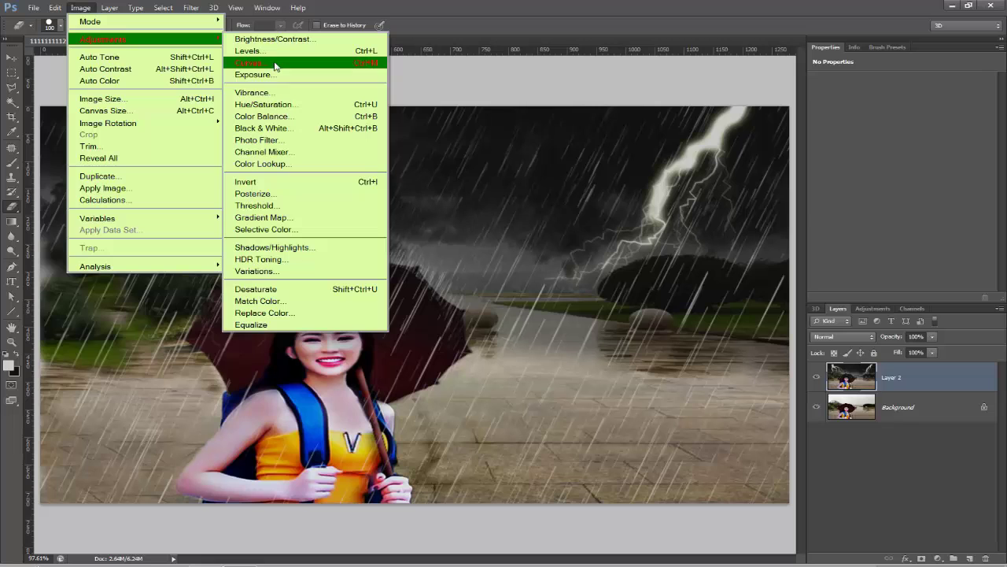
left_click(277, 93)
left_click_drag(867, 161, 883, 157)
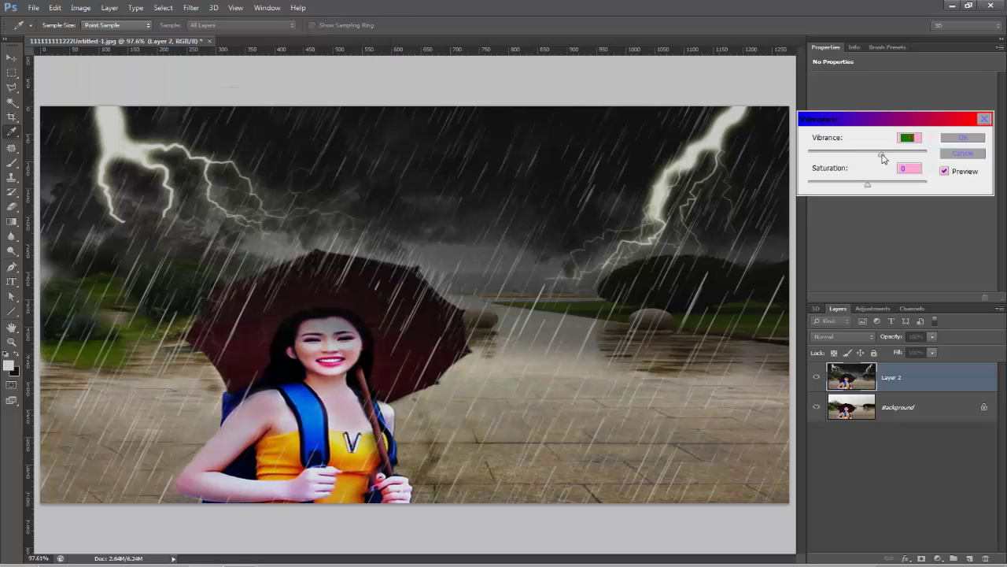
mouse_move(871, 186)
left_mouse_down()
mouse_move(898, 187)
mouse_move(848, 188)
left_mouse_up()
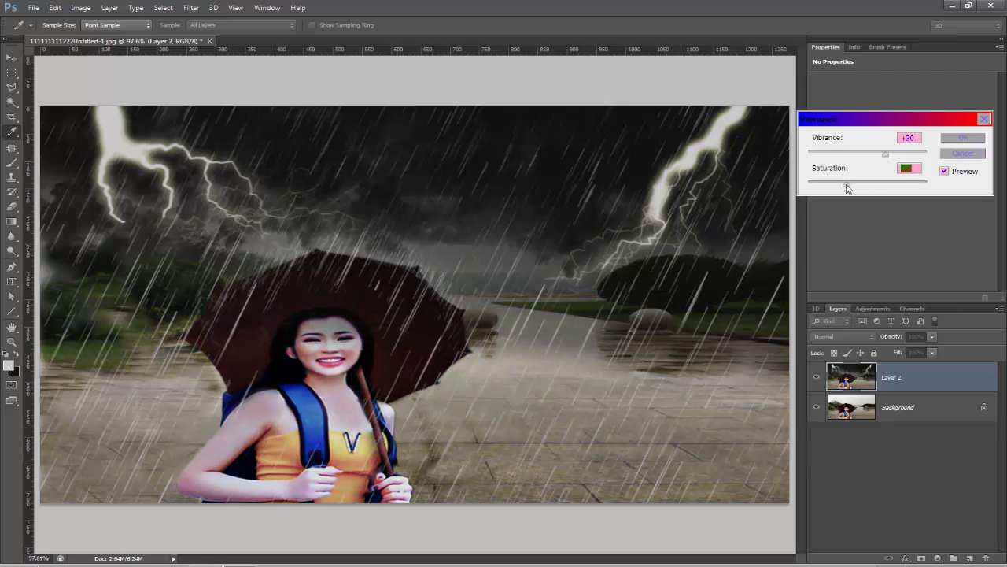
mouse_move(864, 187)
left_mouse_down()
mouse_move(887, 187)
mouse_move(872, 185)
mouse_move(877, 153)
mouse_move(830, 158)
mouse_move(887, 186)
left_mouse_up()
left_click_drag(846, 156, 828, 157)
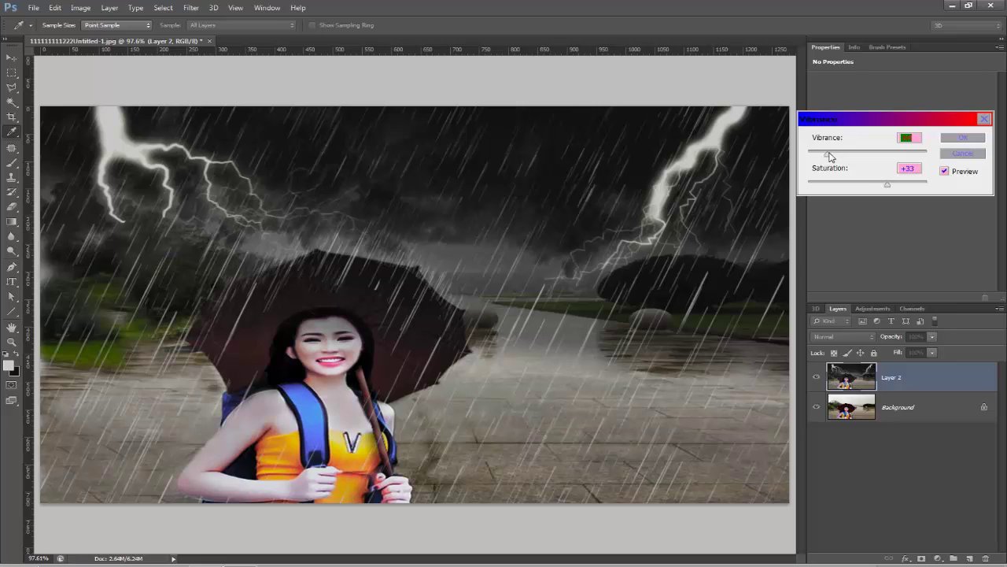
left_click_drag(886, 187, 891, 188)
Confirm the Vibrance adjustment and zoom out to view the whole storm scene.
left_click(962, 138)
key("e")
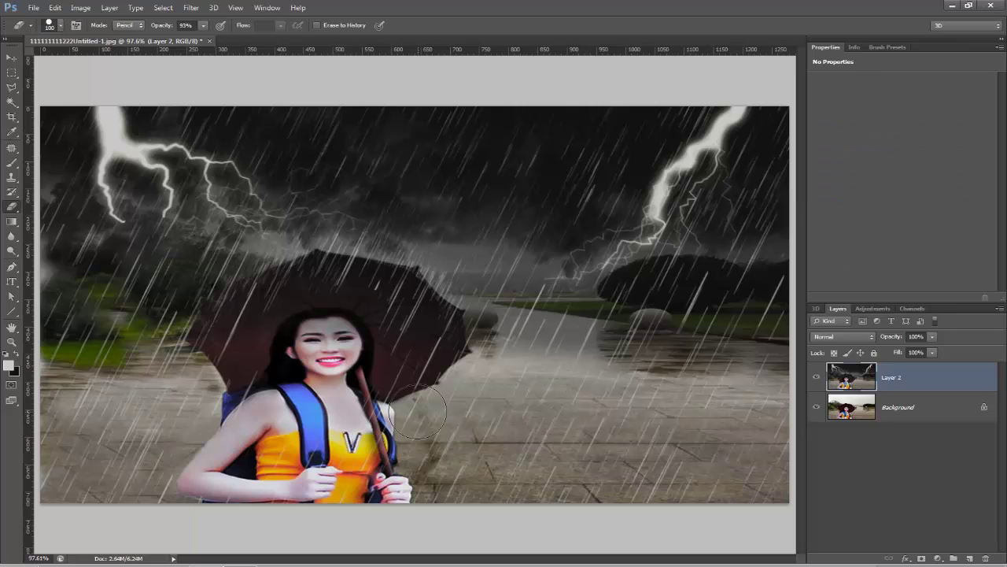
scroll(445, 456, "down", 2)
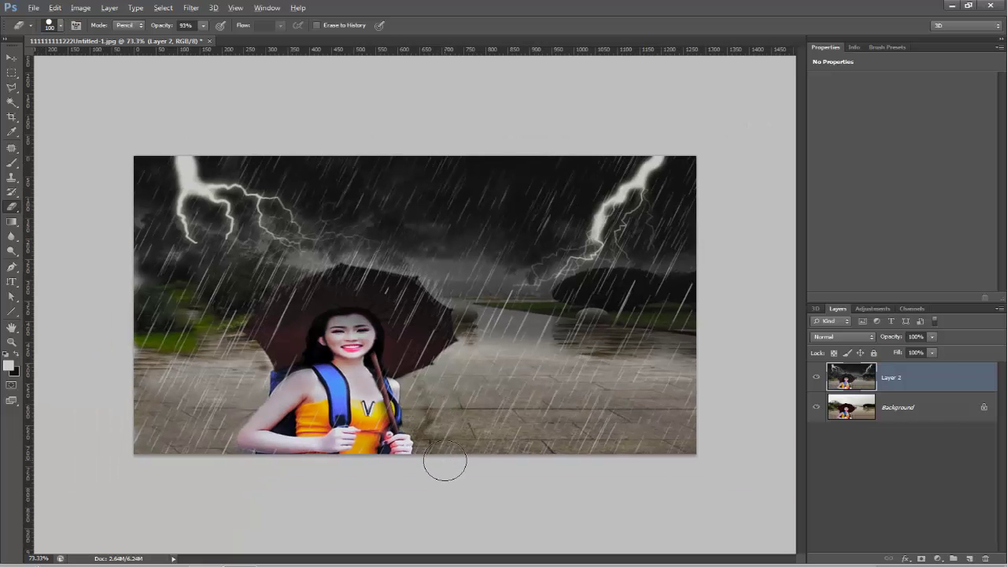